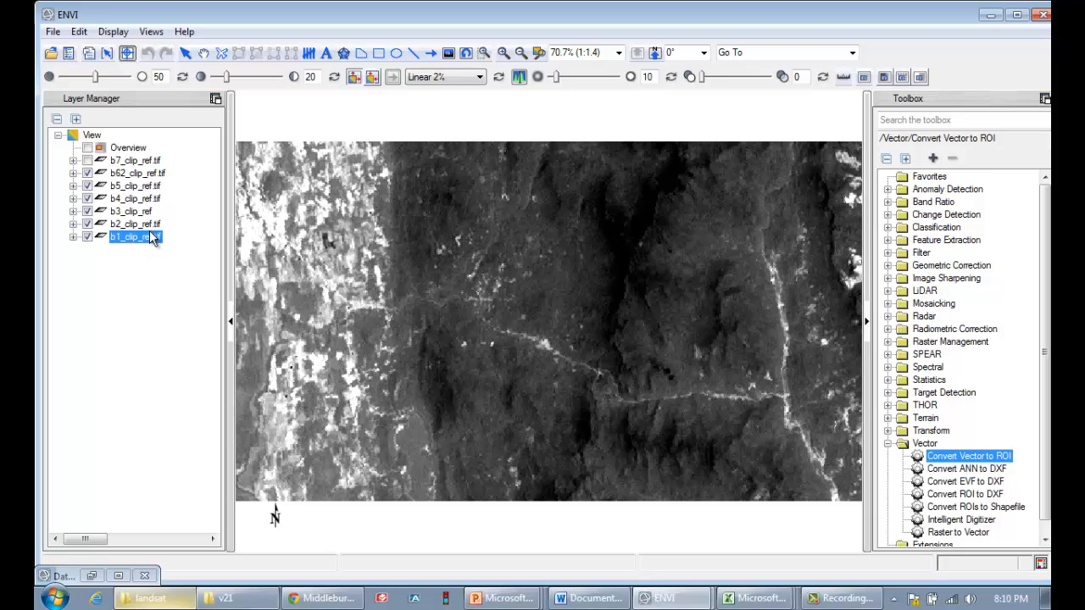
Step: Open the Layer Stacking tool from the Raster Management tools
left_click(133, 176)
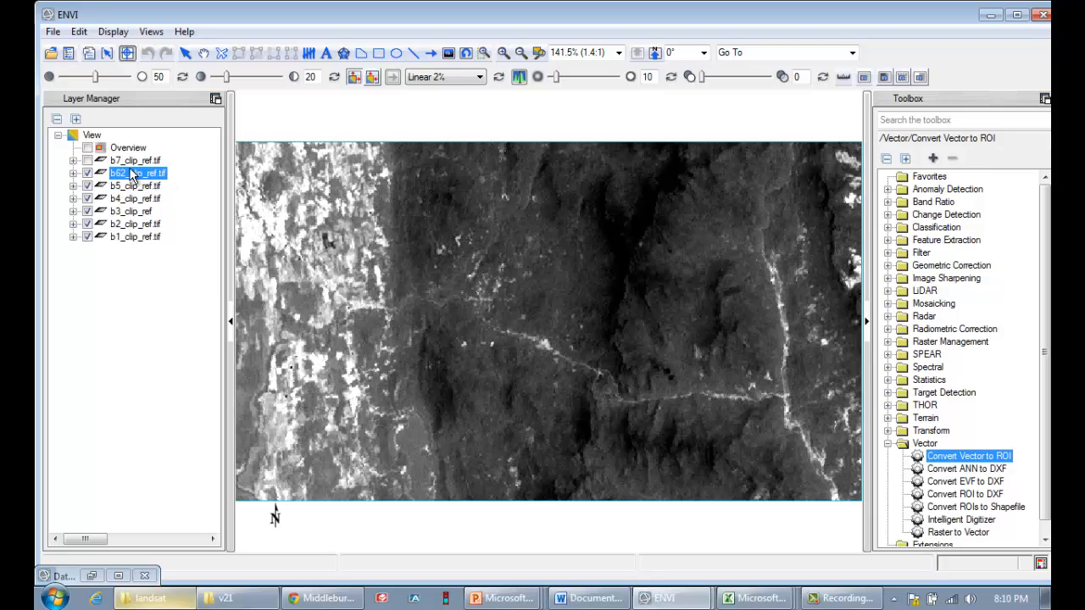
left_click(148, 236)
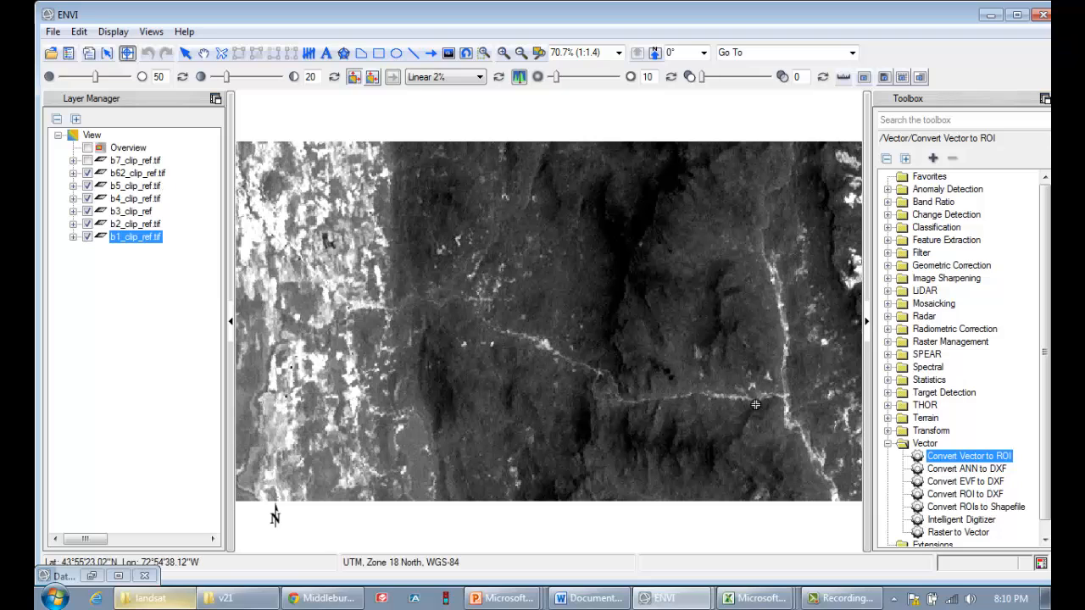
left_click(889, 445)
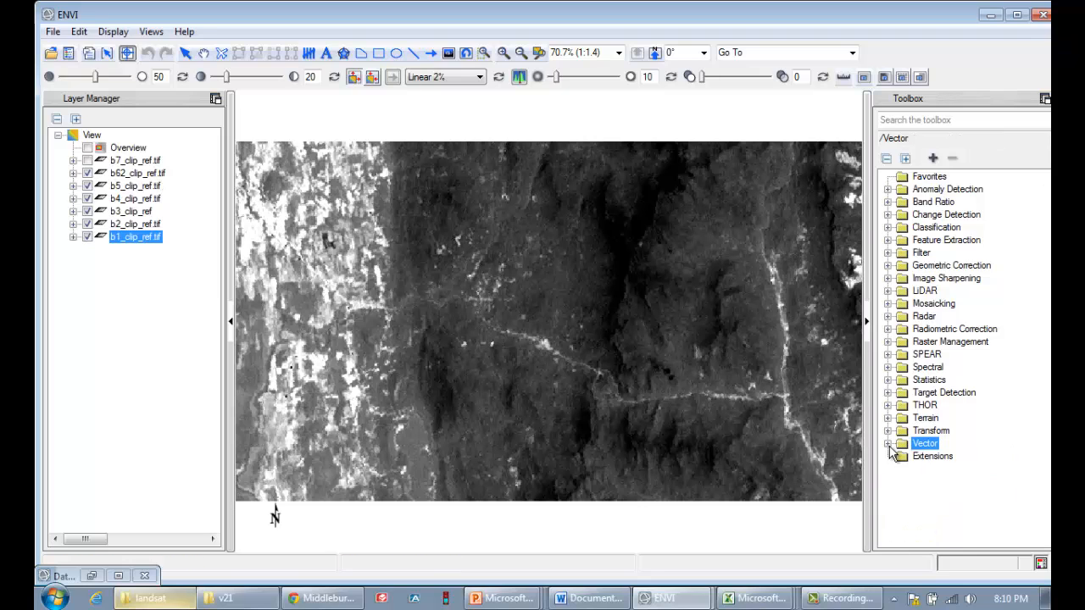
left_click(913, 344)
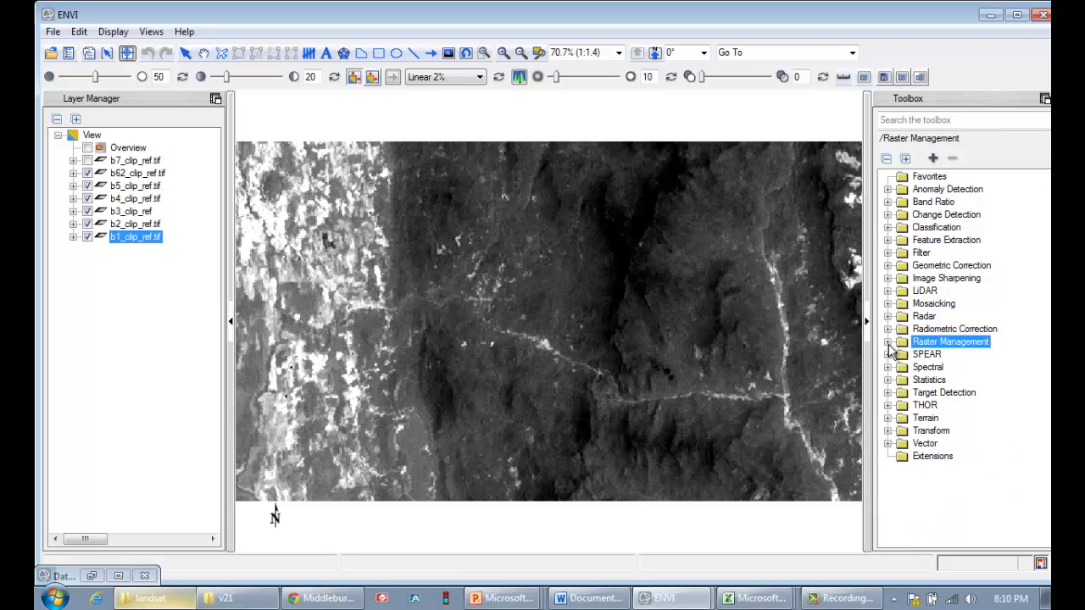
left_click(889, 342)
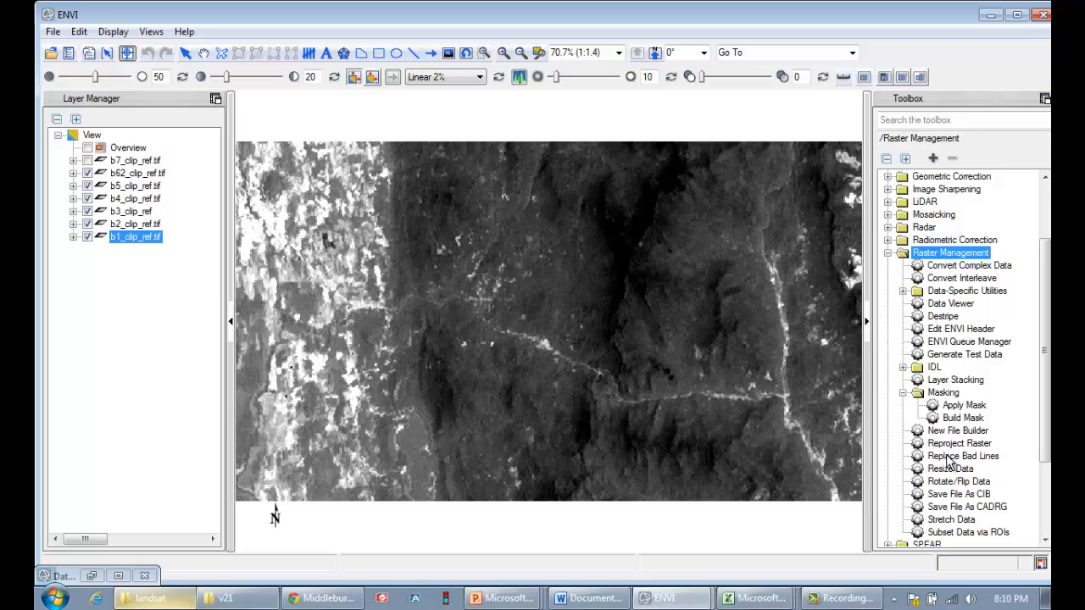
double_click(956, 380)
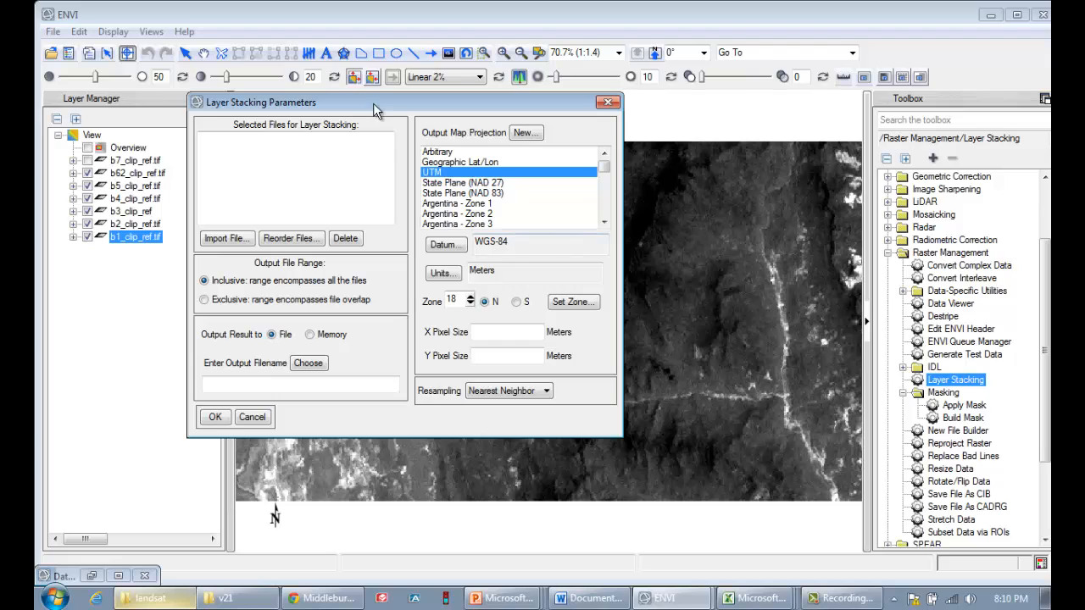
Step: Import the seven reflectance bands, from b62_clip_ref.tif through b1_clip_ref.tif, as layer stacking inputs, leaving out b8_clip_ref.hdr
left_click_drag(366, 110, 475, 123)
left_click(345, 253)
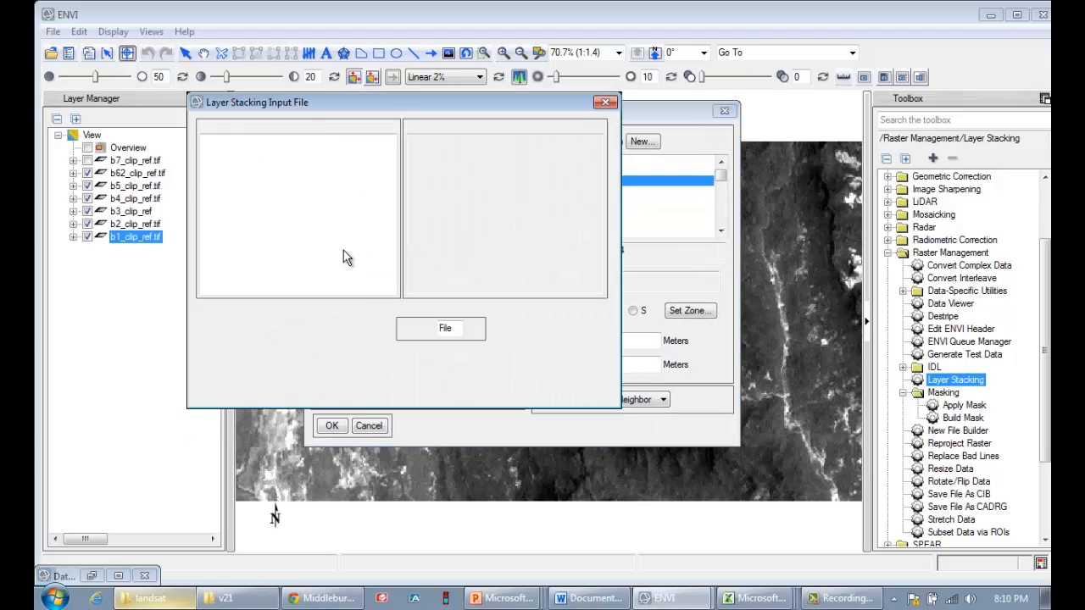
left_click(230, 140)
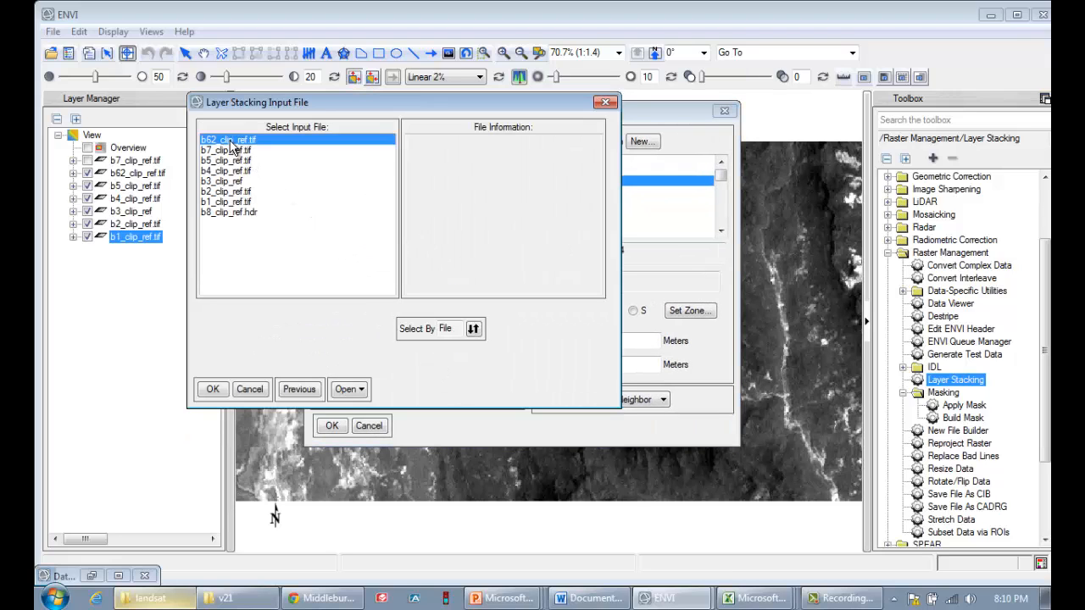
left_click(232, 203, "shift")
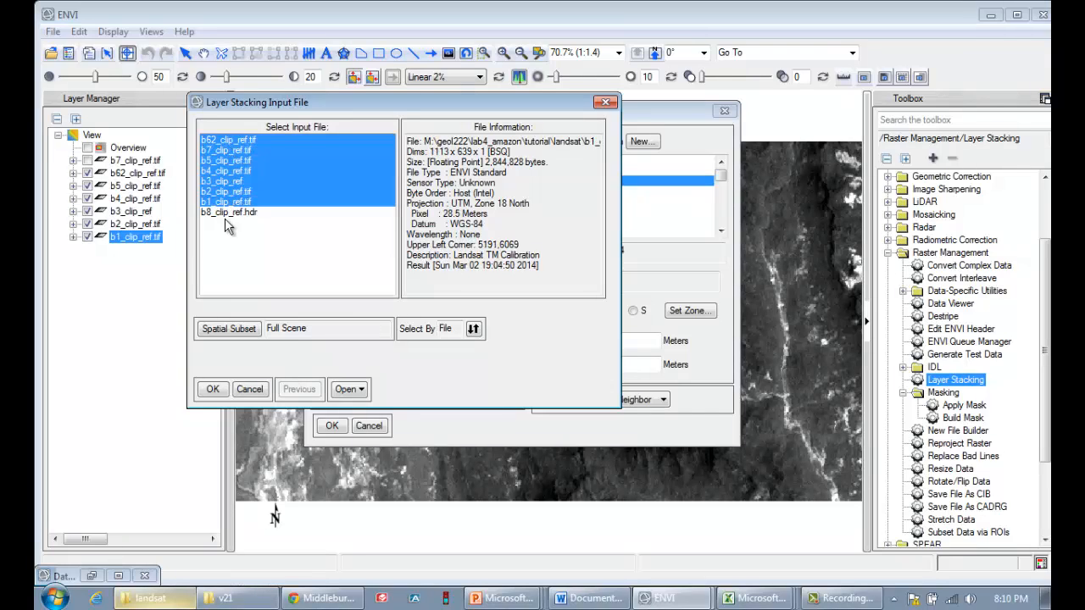
left_click(213, 389)
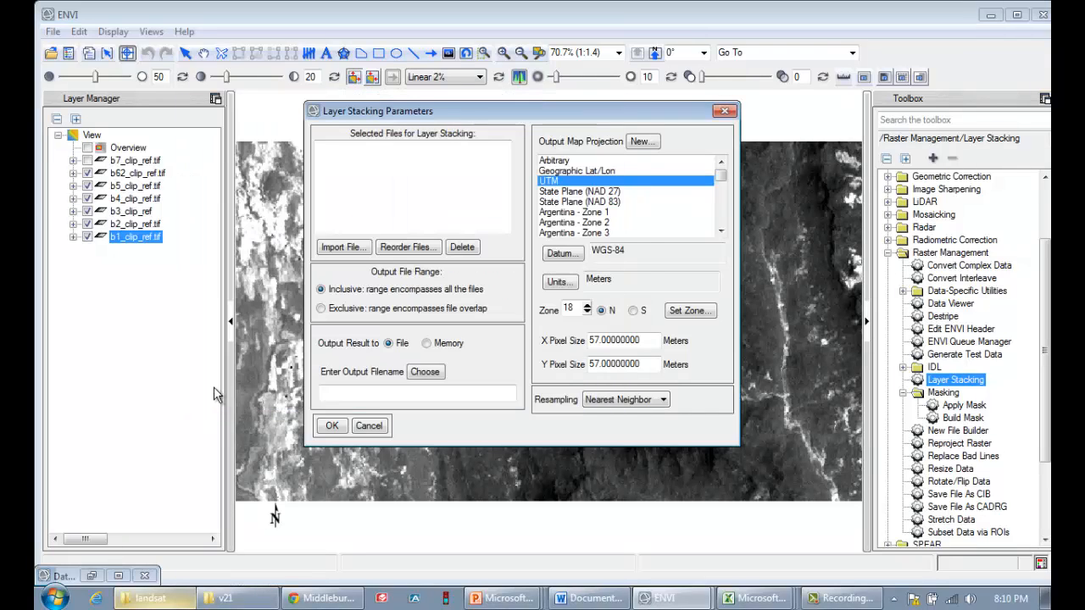
Step: Reorder the stack files in ascending band order: b1, b2, b3, b4, b5, b62, b7
left_click(386, 246)
left_click_drag(446, 275, 445, 129)
left_click_drag(447, 275, 443, 153)
left_click_drag(446, 276, 430, 225)
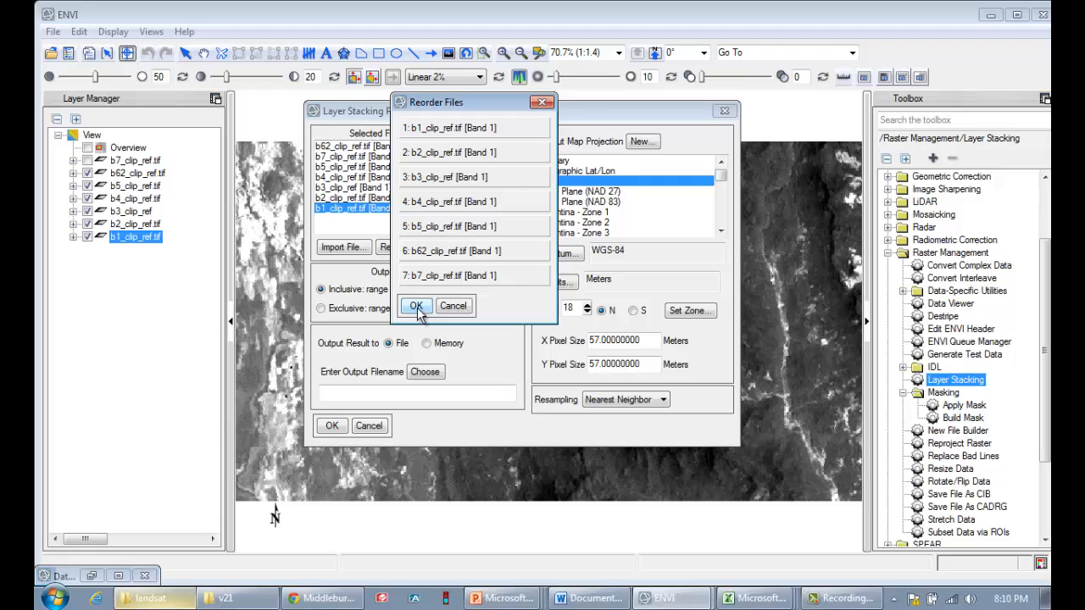
left_click(417, 308)
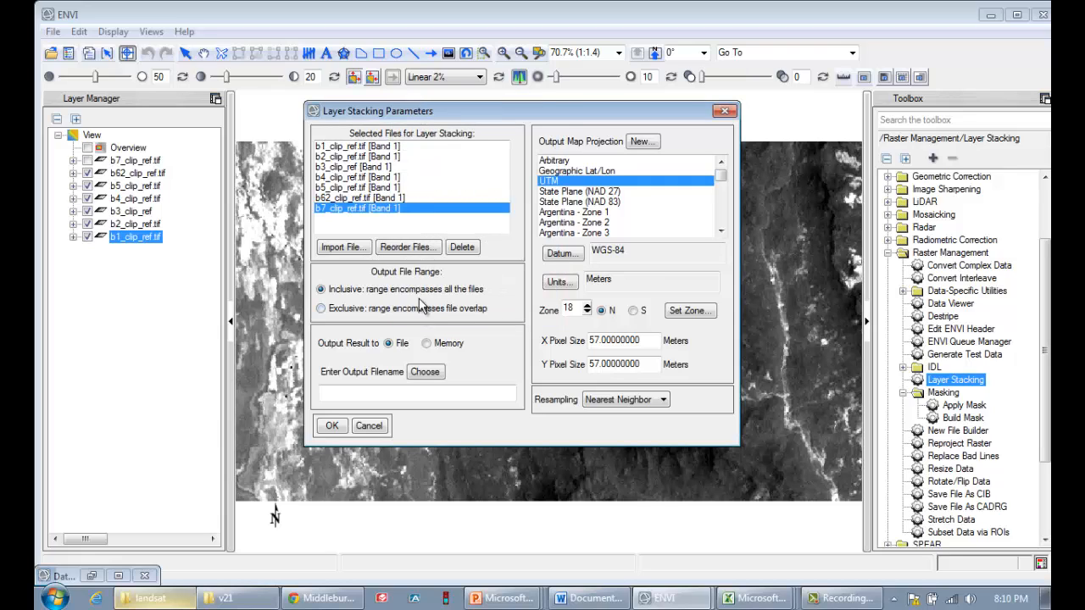
Step: Set the output file to midd_july99_stack.tif in the landsat folder and run the layer stacking
left_click(422, 395)
left_click(424, 372)
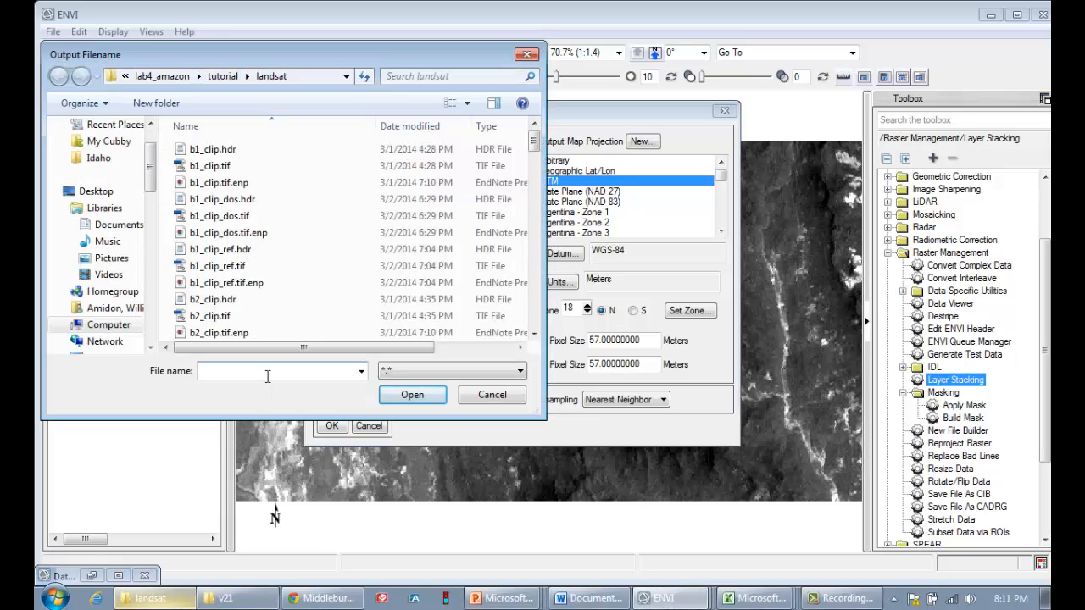
type("midd_july99_stack.tif")
left_click_drag(324, 372, 159, 369)
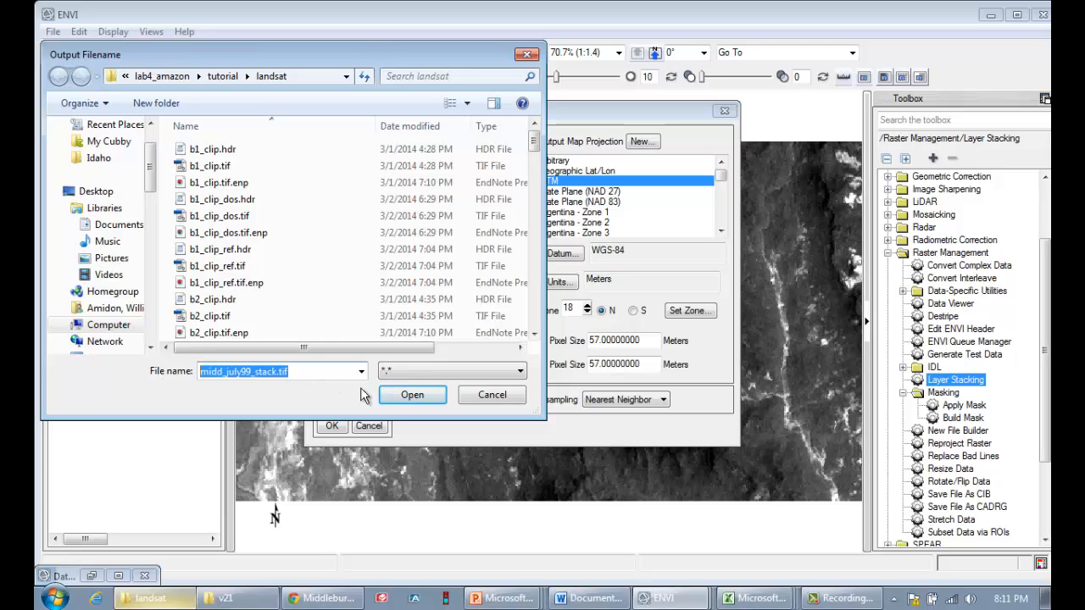
left_click(425, 397)
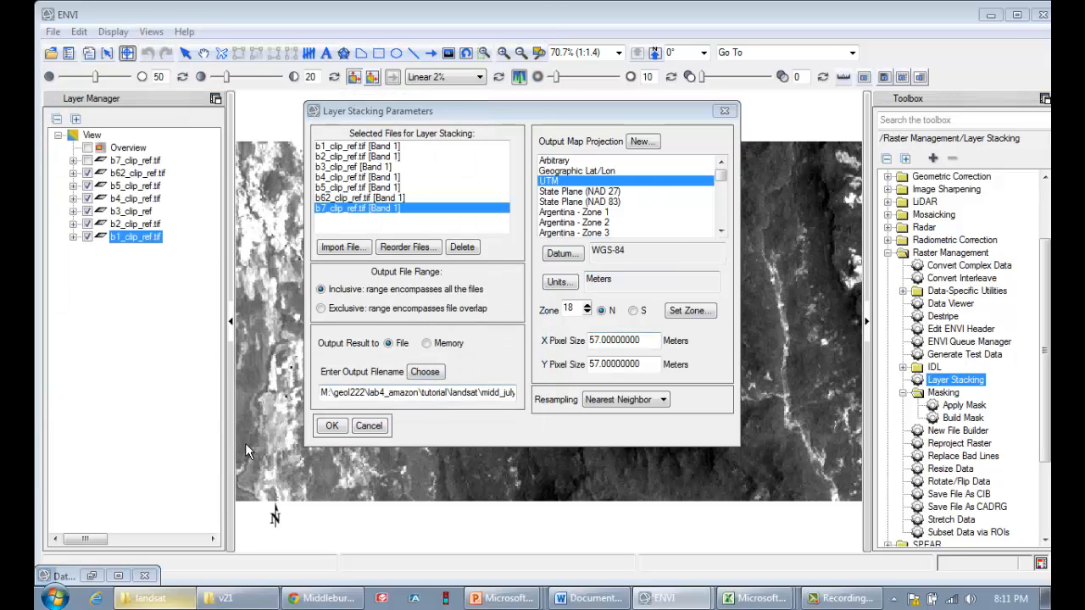
left_click(333, 426)
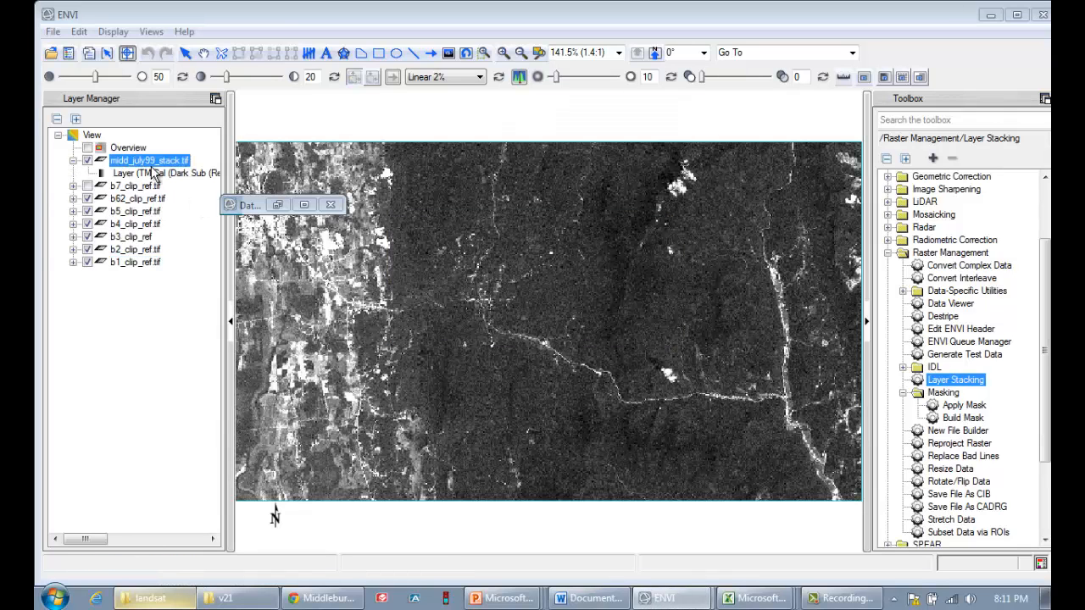
Step: Load midd_july99_stack.tif as a true-colour composite with band 3 as red, band 2 as green and band 1 as blue
left_click(68, 53)
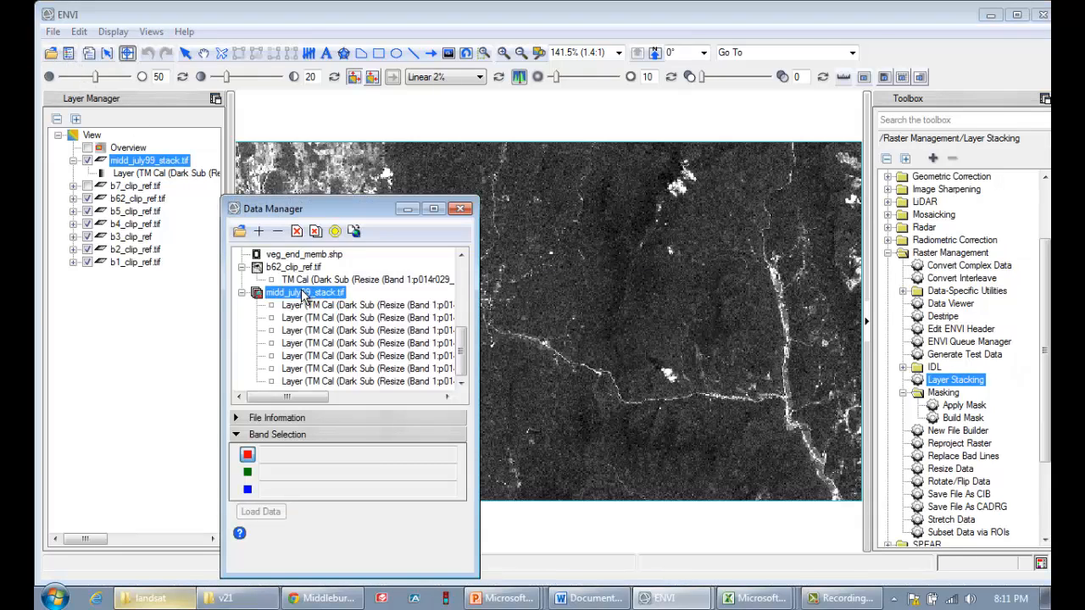
left_click(306, 330)
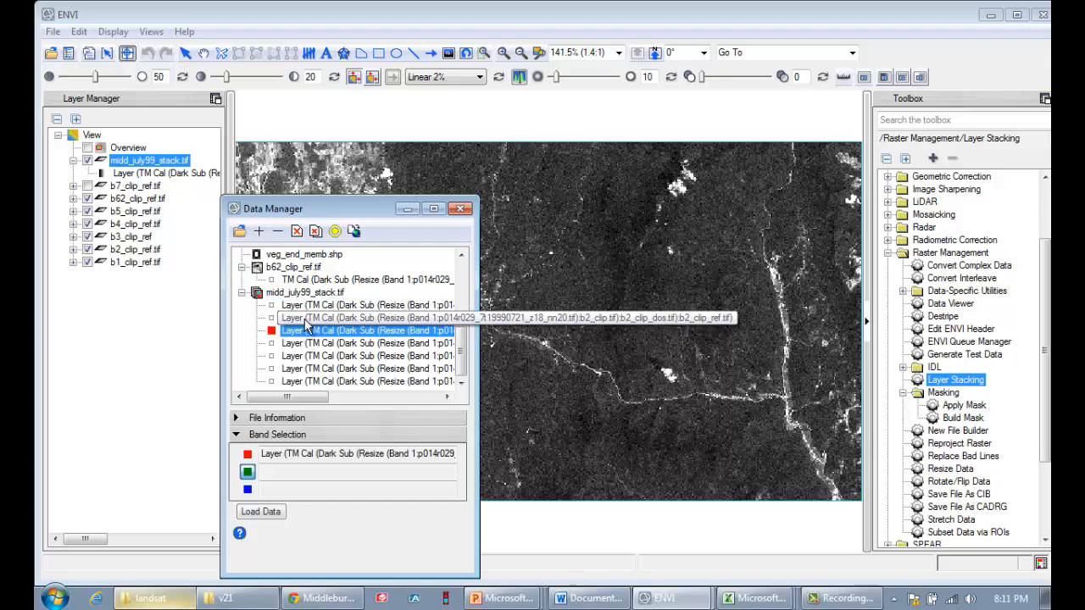
left_click(306, 318)
left_click(307, 306)
left_click(268, 514)
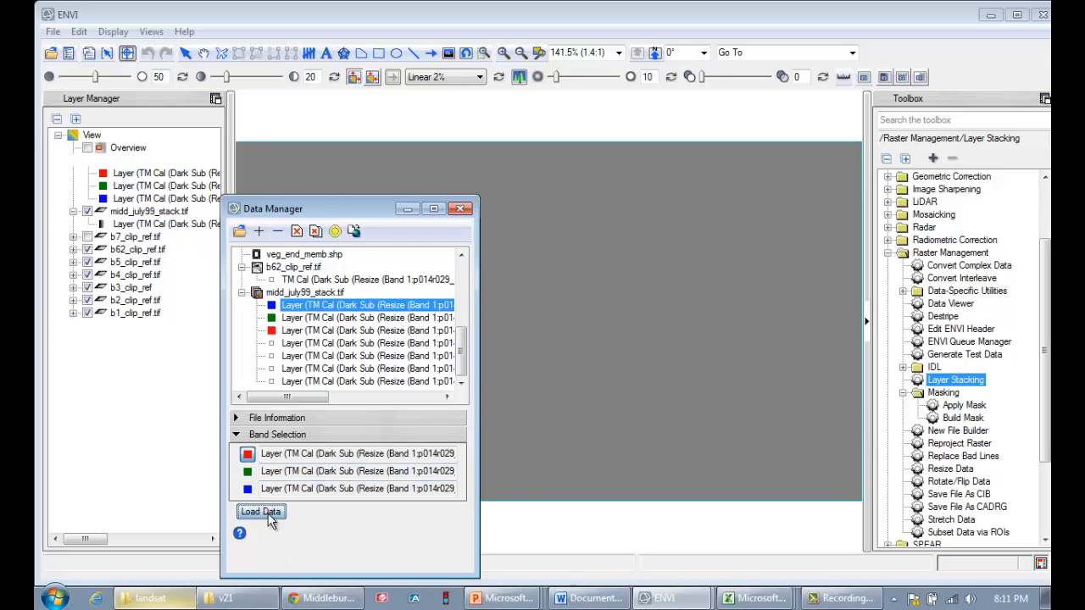
Step: Load a false-colour composite of midd_july99_stack.tif with band 4 as red, band 2 as green and band 1 as blue
left_click(315, 346)
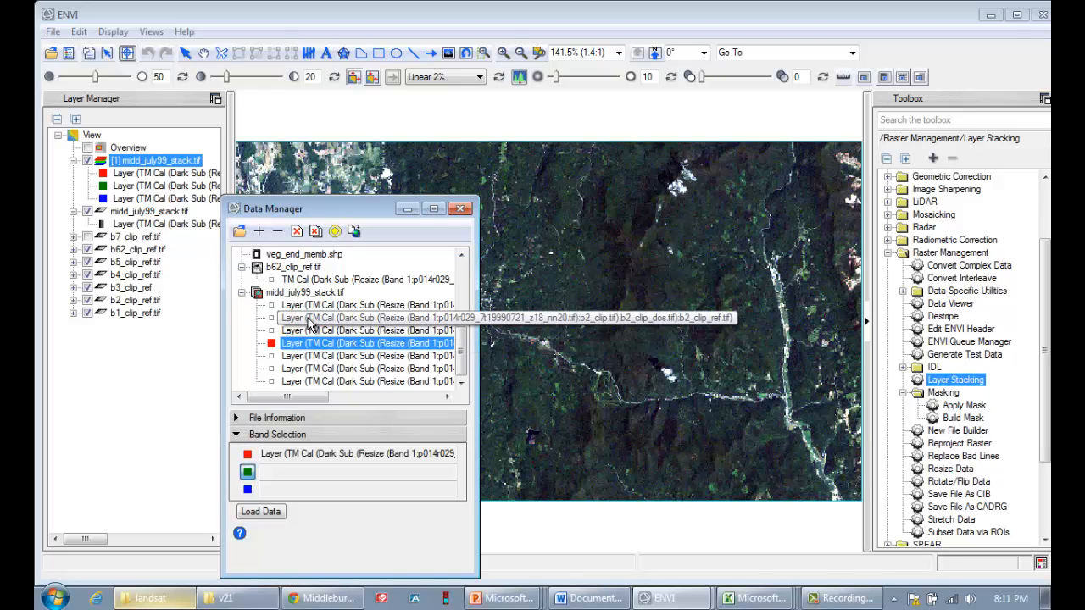
left_click(310, 320)
left_click(292, 305)
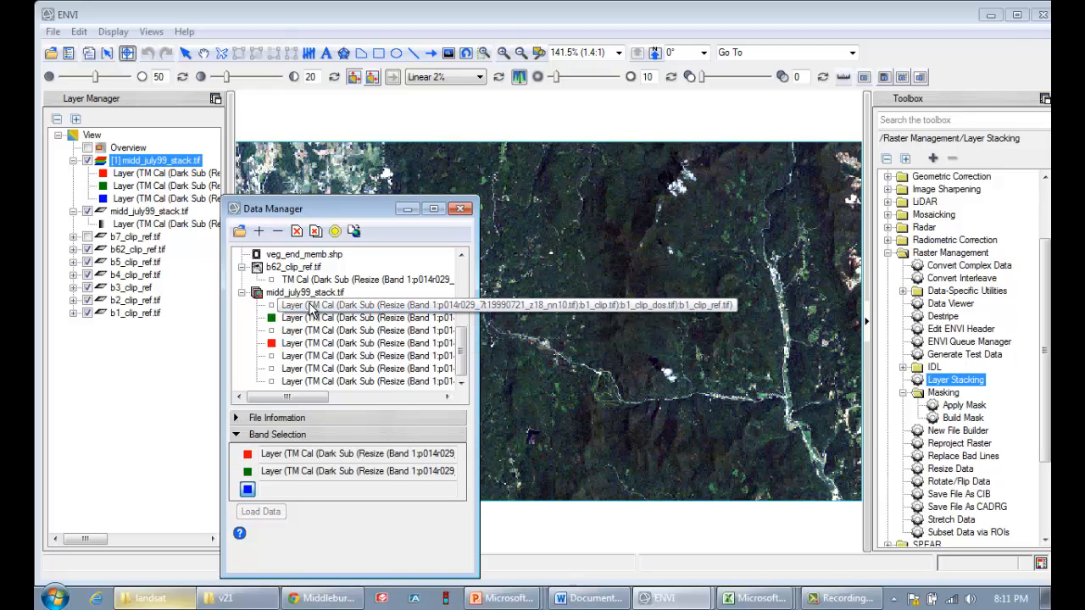
left_click(270, 514)
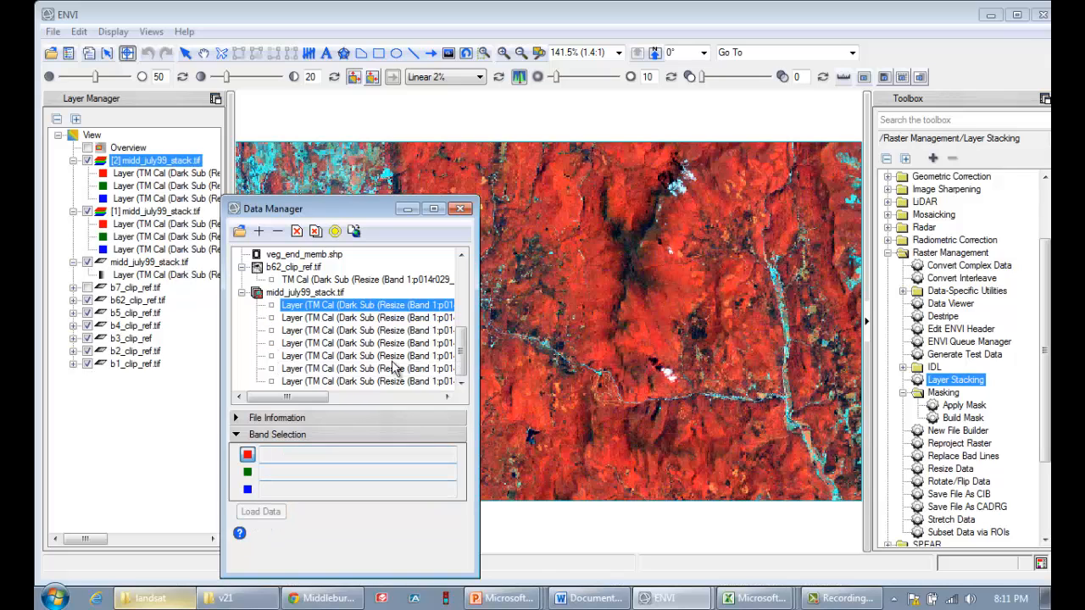
Step: Minimize the Data Manager and collapse the band lists of both colour composites of midd_july99_stack.tif
left_click(408, 209)
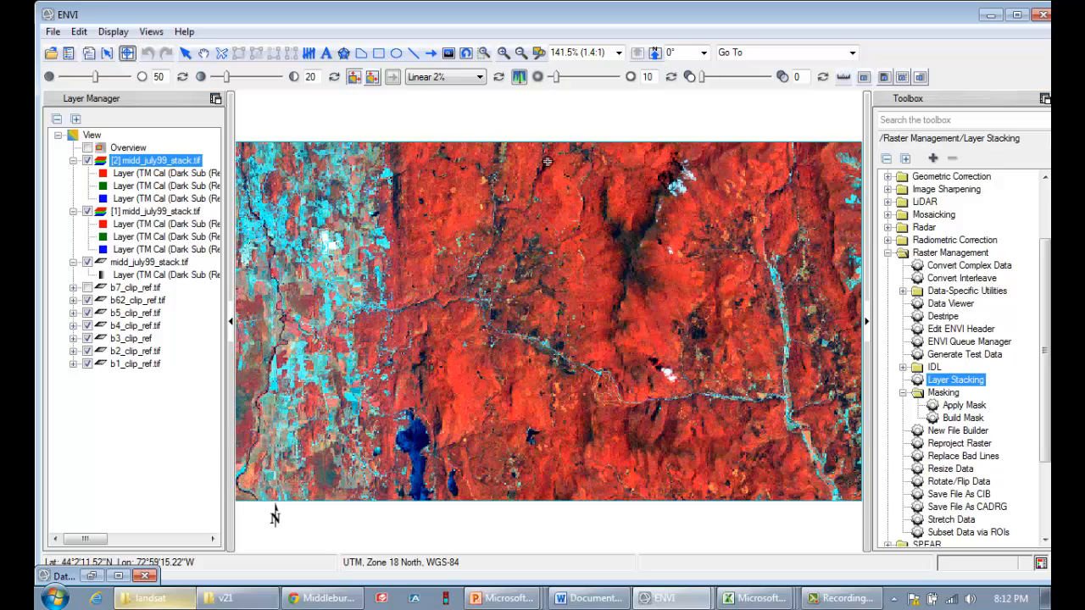
left_click(73, 161)
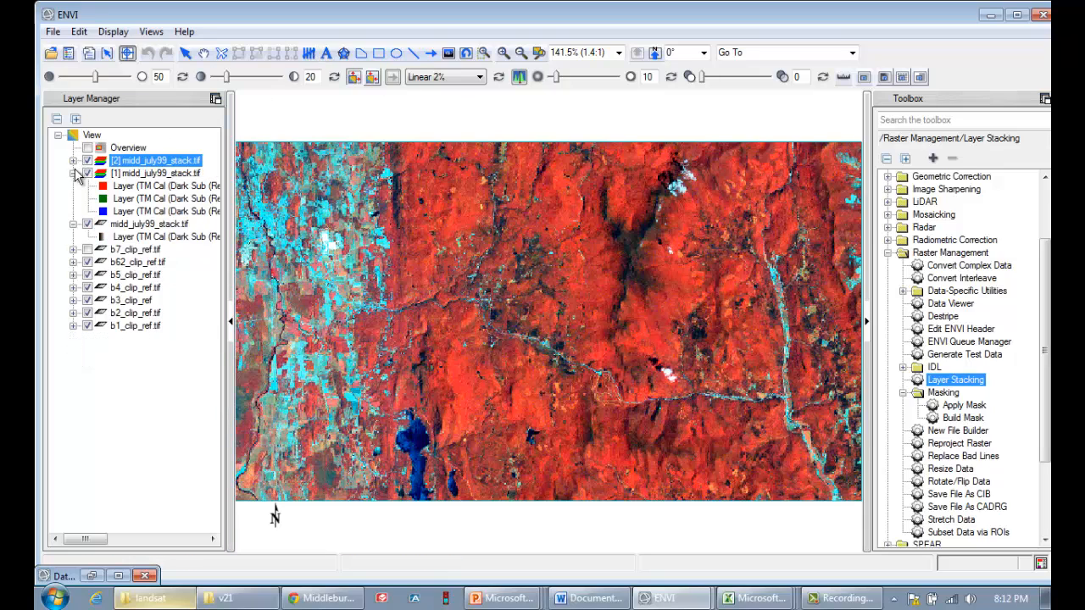
left_click(73, 173)
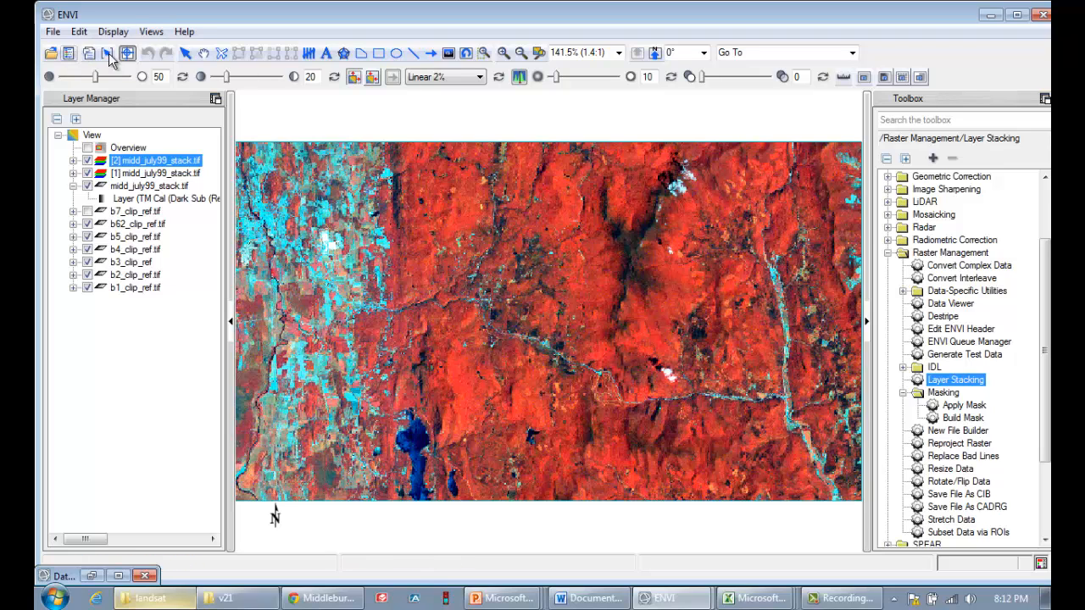
Step: Compare the false-colour composite with the true-colour one around the dark forked area by hiding and reshowing the upper layer
left_click(504, 54)
left_click(504, 53)
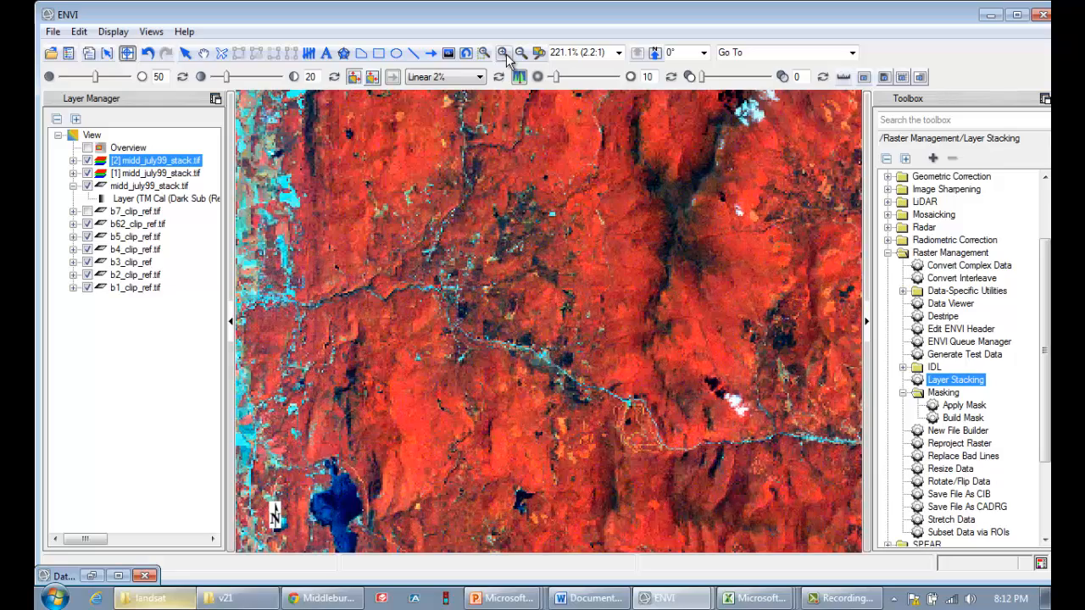
left_click(505, 54)
left_click(204, 52)
left_click_drag(641, 198, 479, 297)
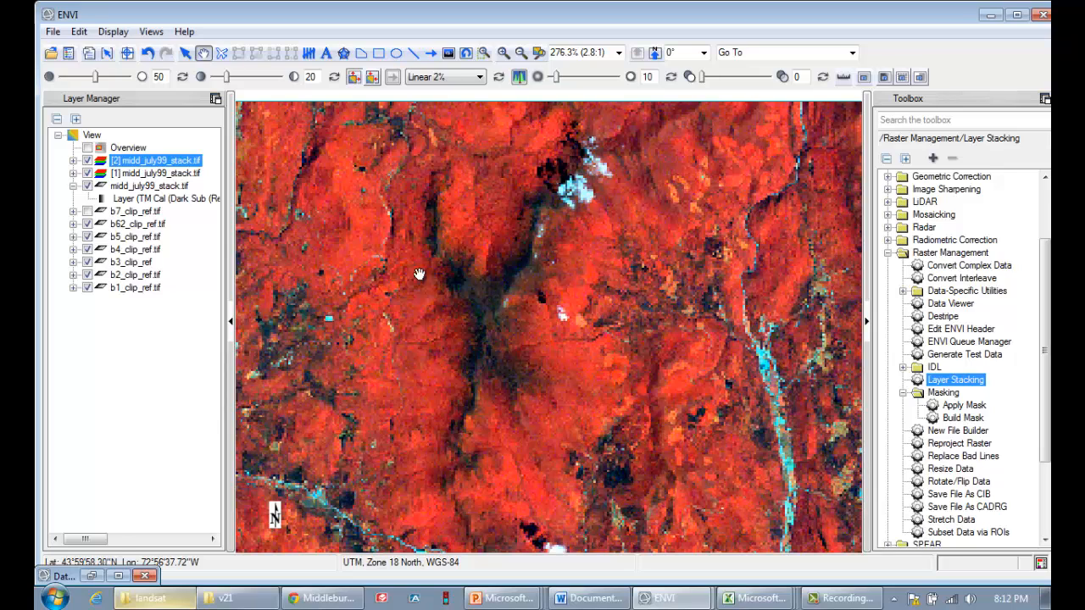
left_click(87, 161)
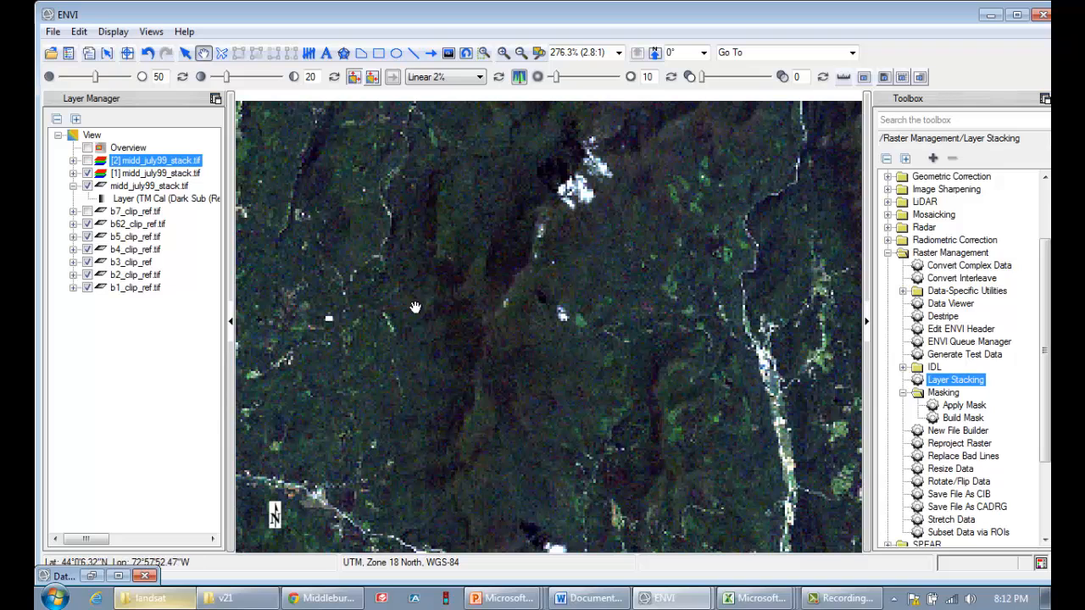
left_click(87, 161)
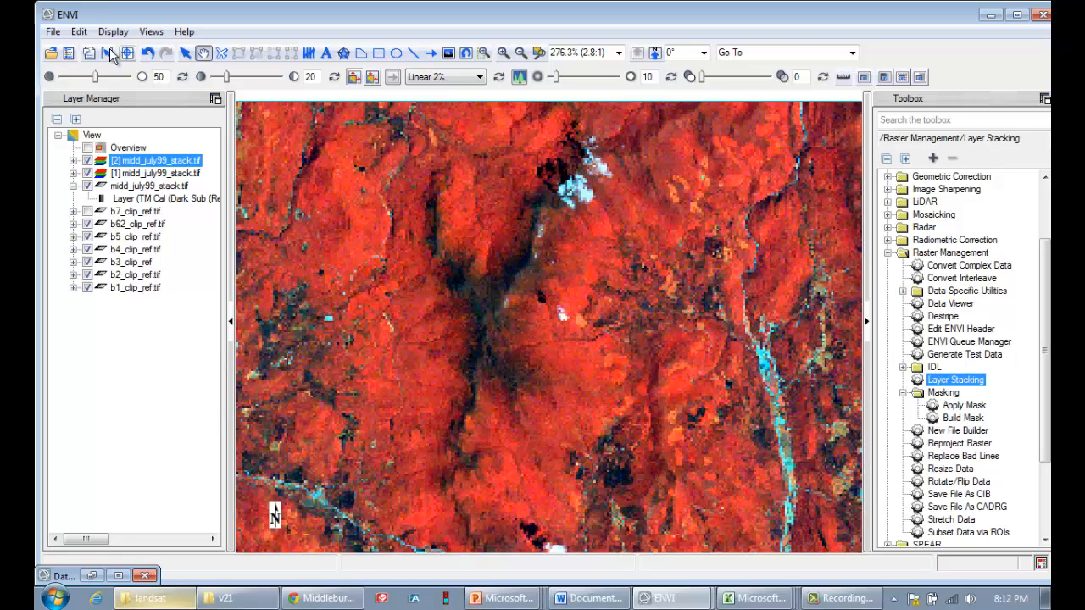
Step: Create a new polygon vector layer named veg_end_memb based on midd_july99_stack.tif
left_click(52, 34)
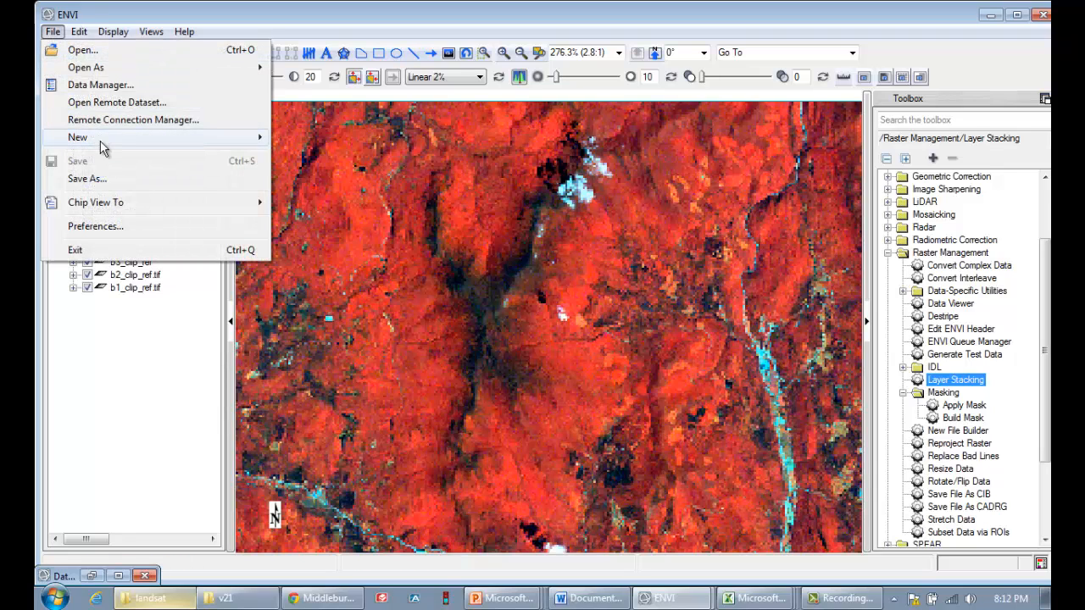
mouse_move(102, 137)
left_click(344, 140)
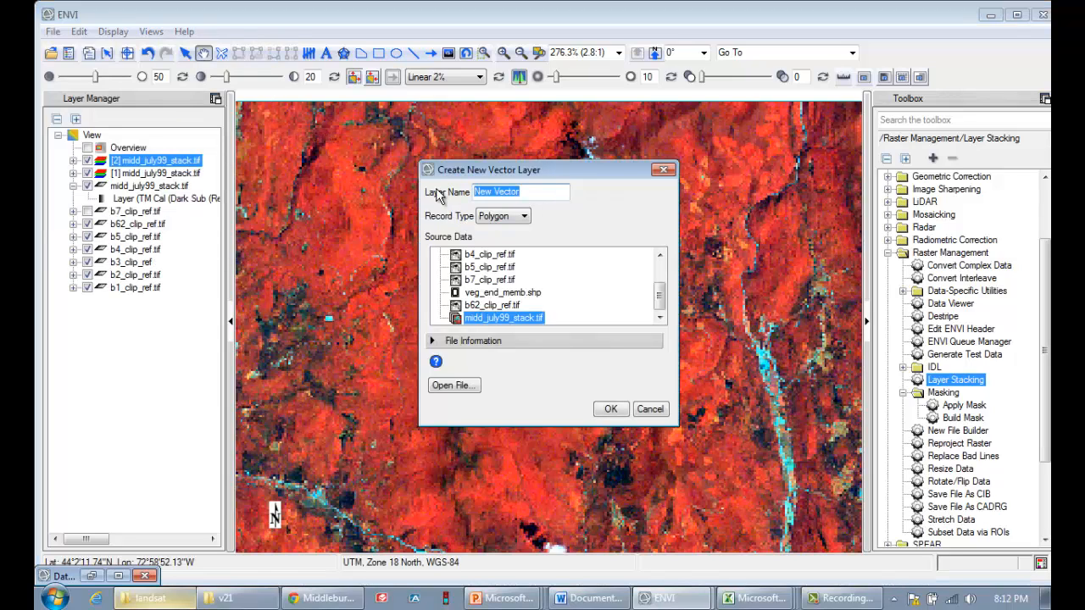
type("veg_end_memb")
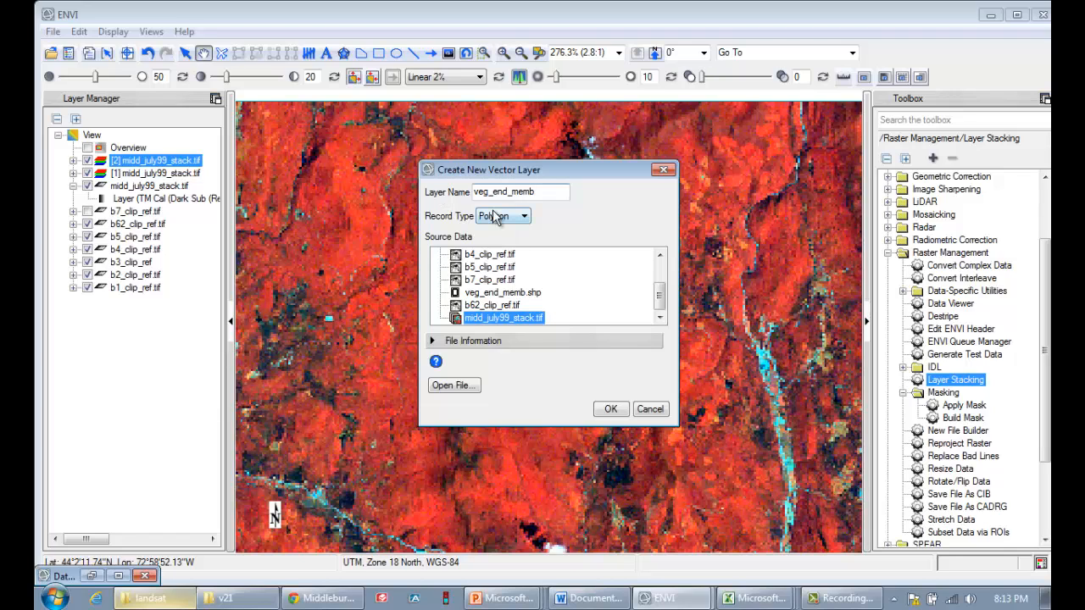
left_click(609, 410)
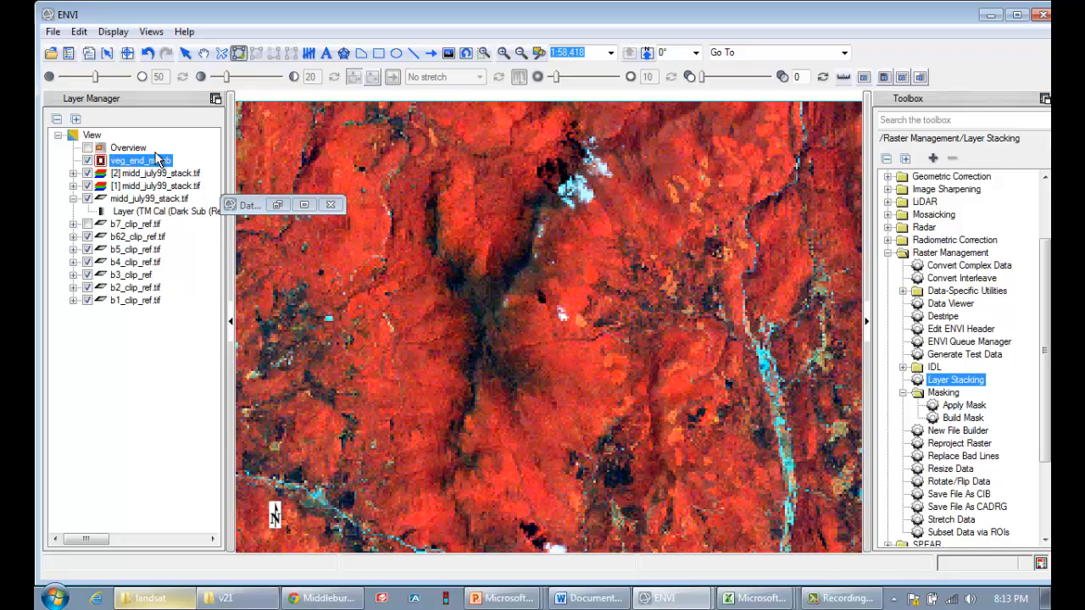
Step: Draw a small polygon around the darkest patch at the lower end of the forked dark area's western arm
left_click(502, 52)
left_click(502, 52)
left_click(502, 53)
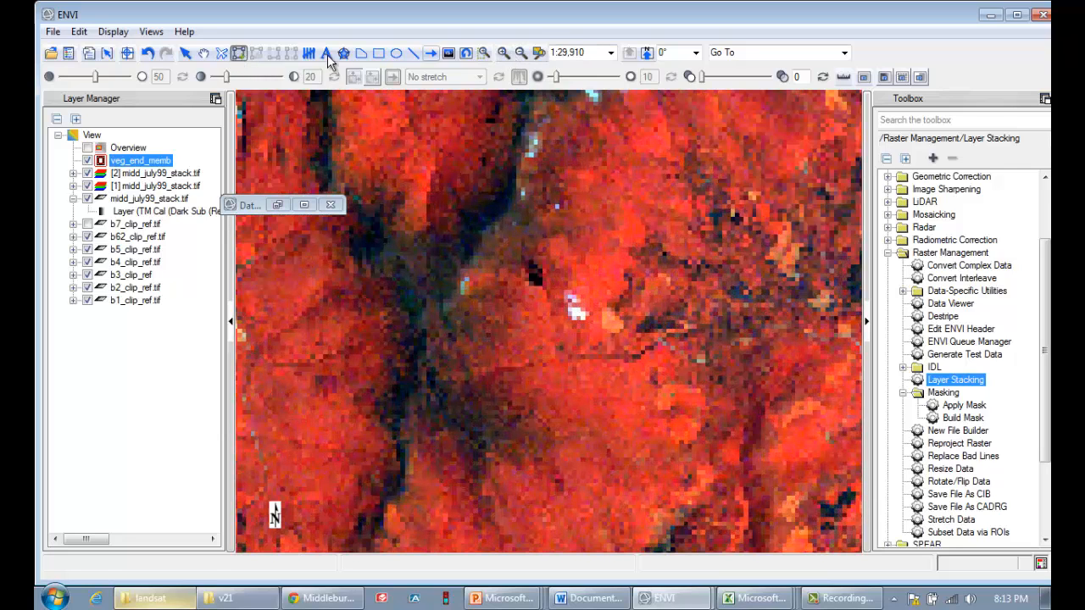
left_click(204, 52)
left_click_drag(484, 230, 570, 270)
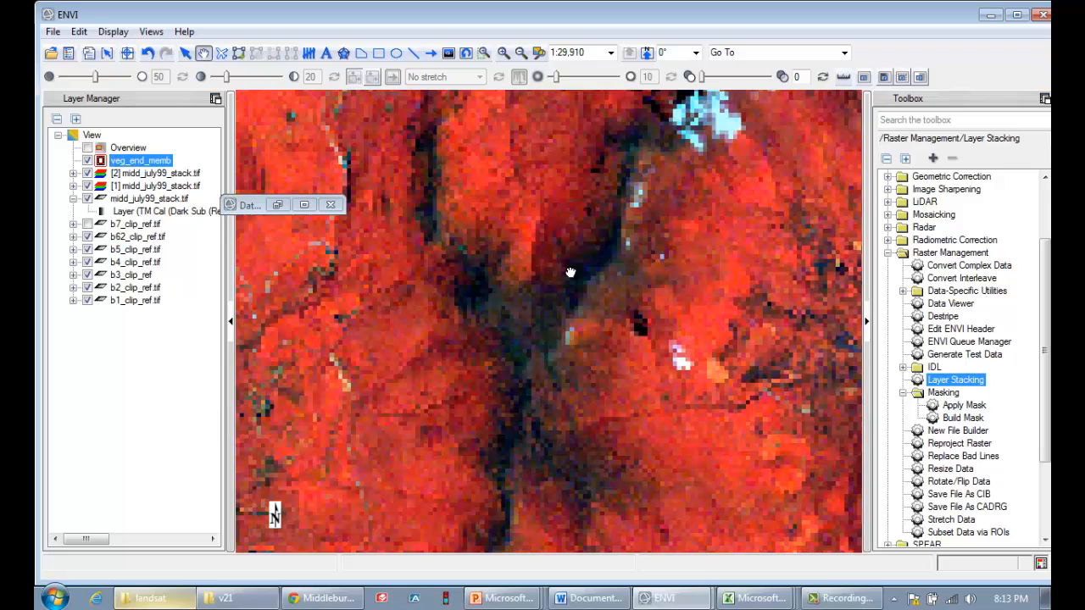
left_click(503, 53)
left_click(241, 54)
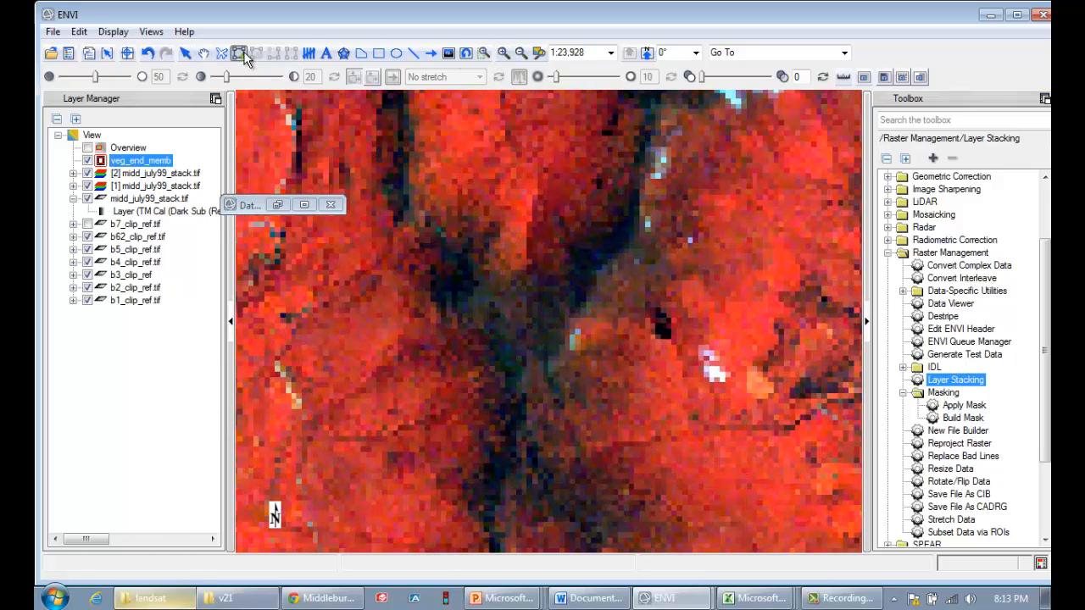
double_click(452, 305)
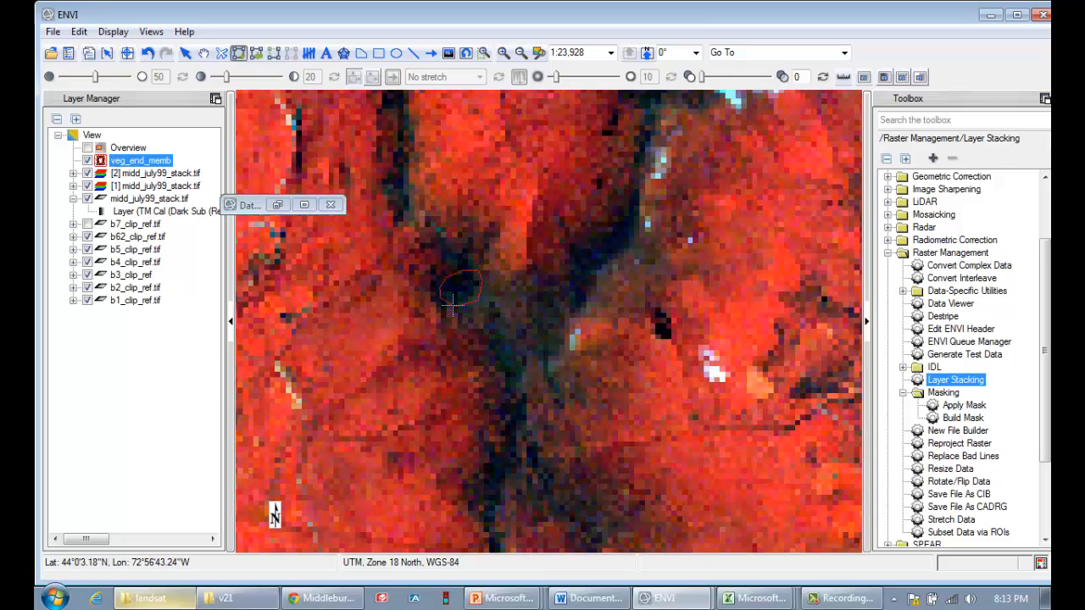
Step: Draw a second polygon in the bright red area between the two arms of the dark fork
left_click(203, 53)
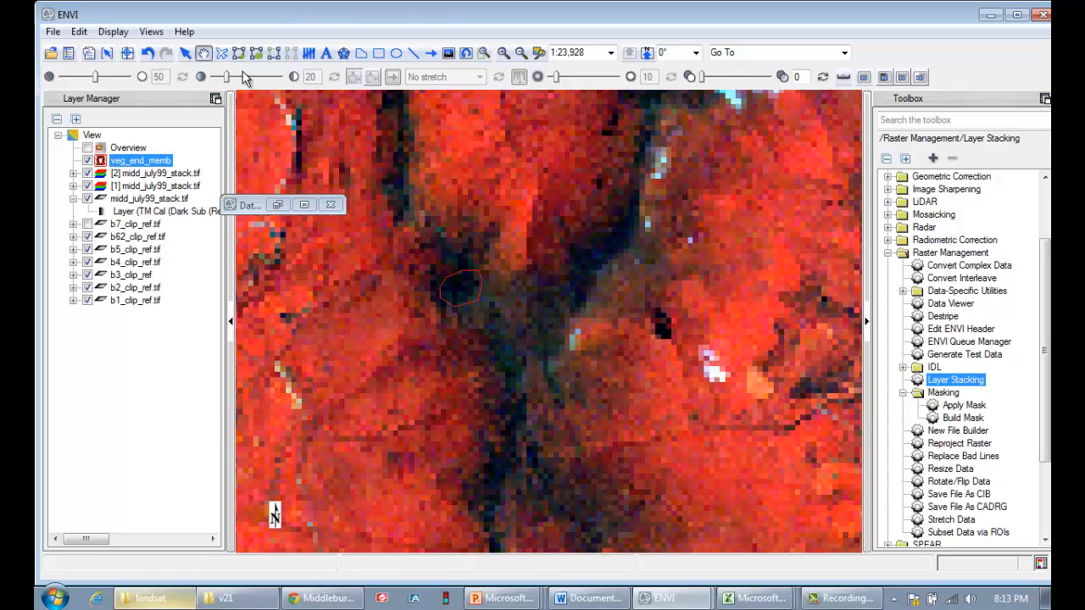
left_click_drag(490, 201, 489, 333)
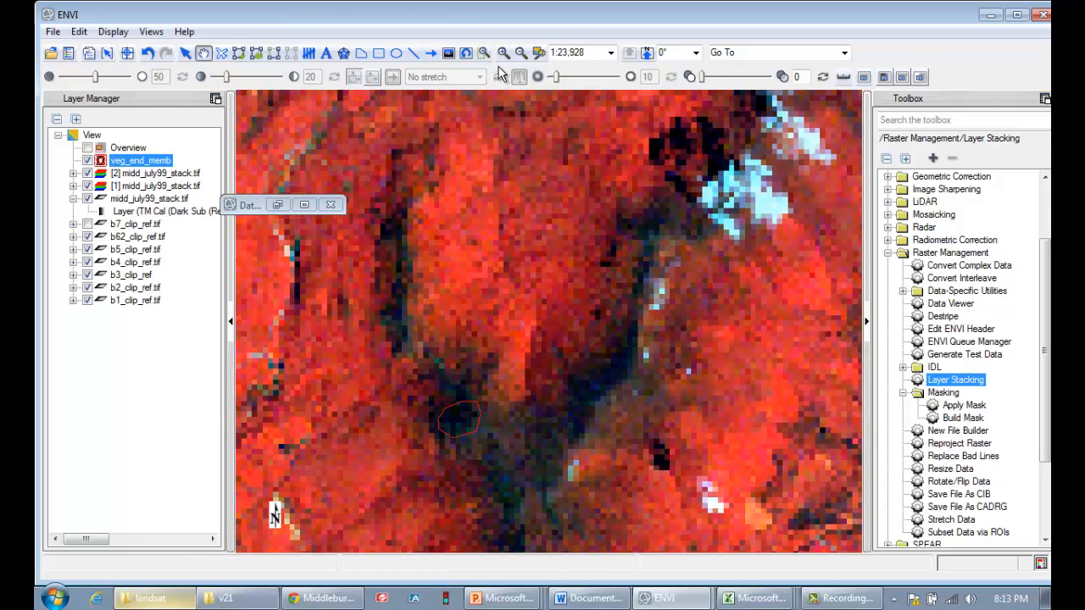
left_click(239, 53)
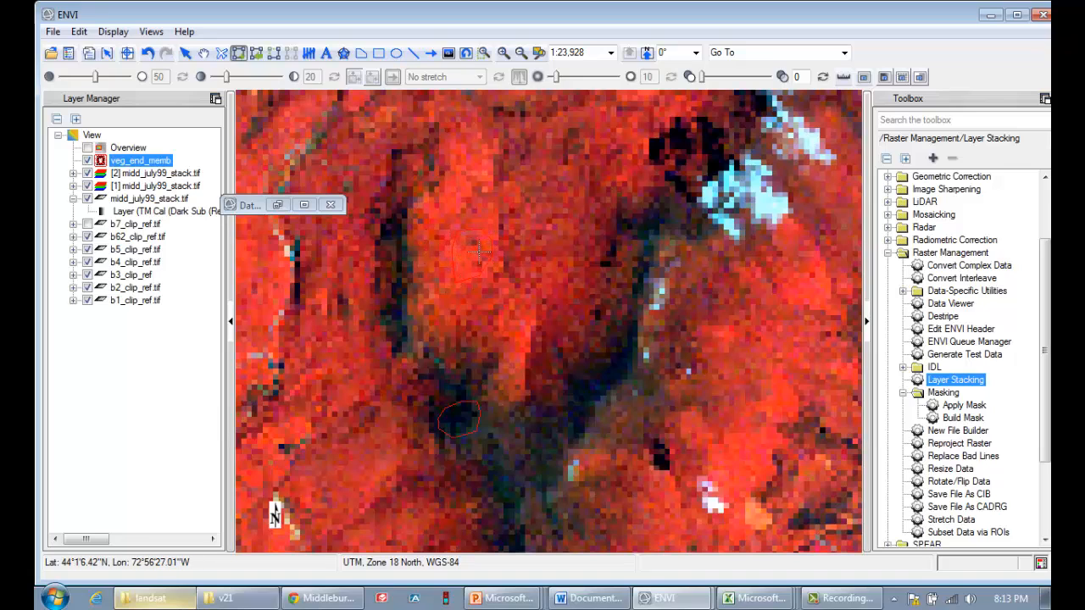
Step: Return to the full extent of midd_july99_stack.tif and examine the cyan farmland along the river near its western edge up close
right_click(144, 166)
left_click(134, 173)
right_click(132, 176)
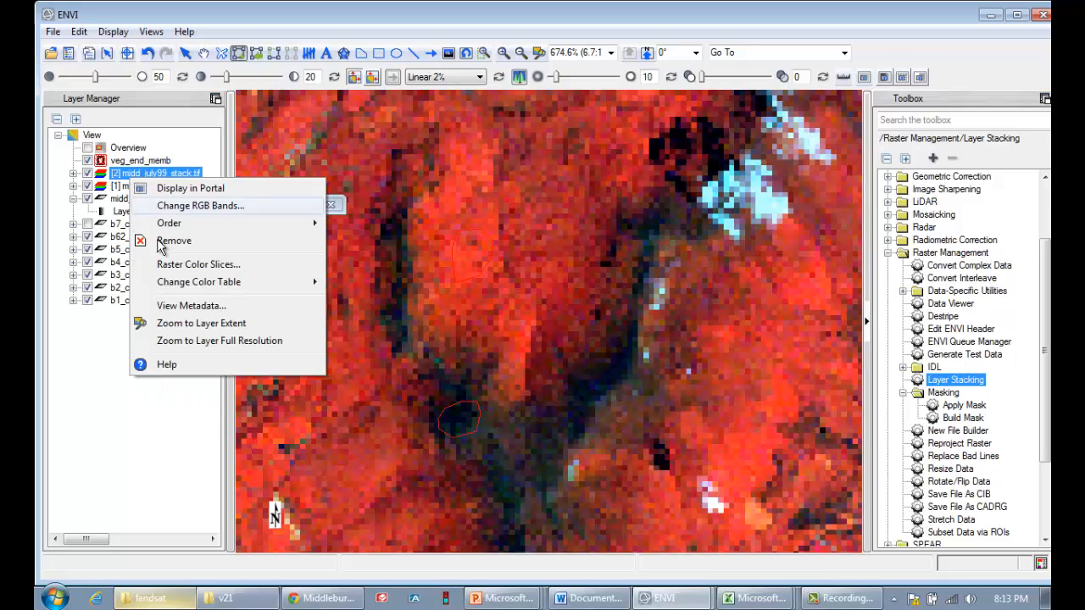
left_click(204, 323)
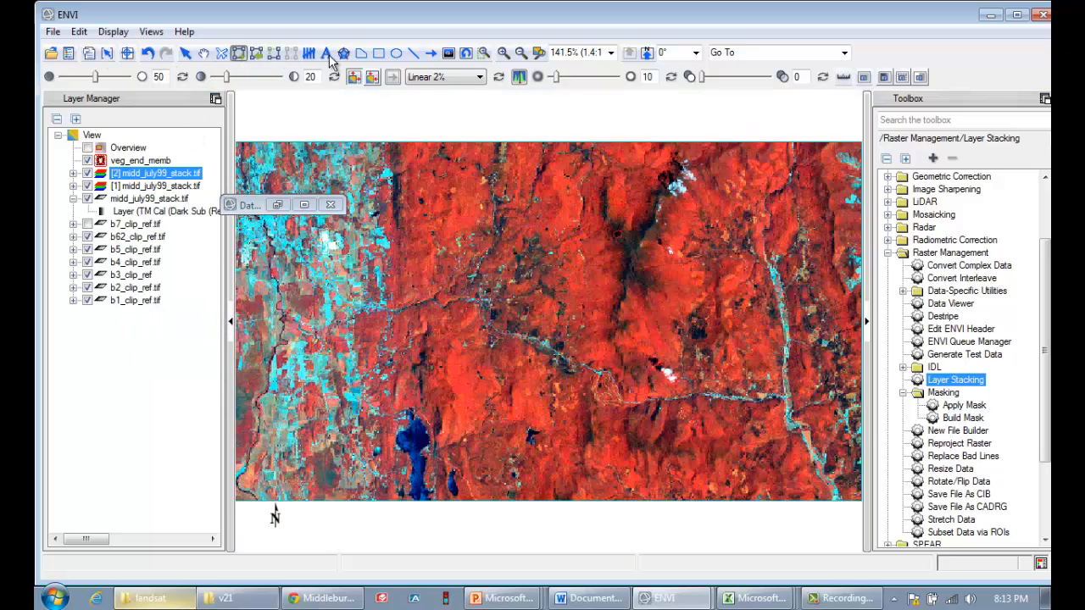
left_click(483, 53)
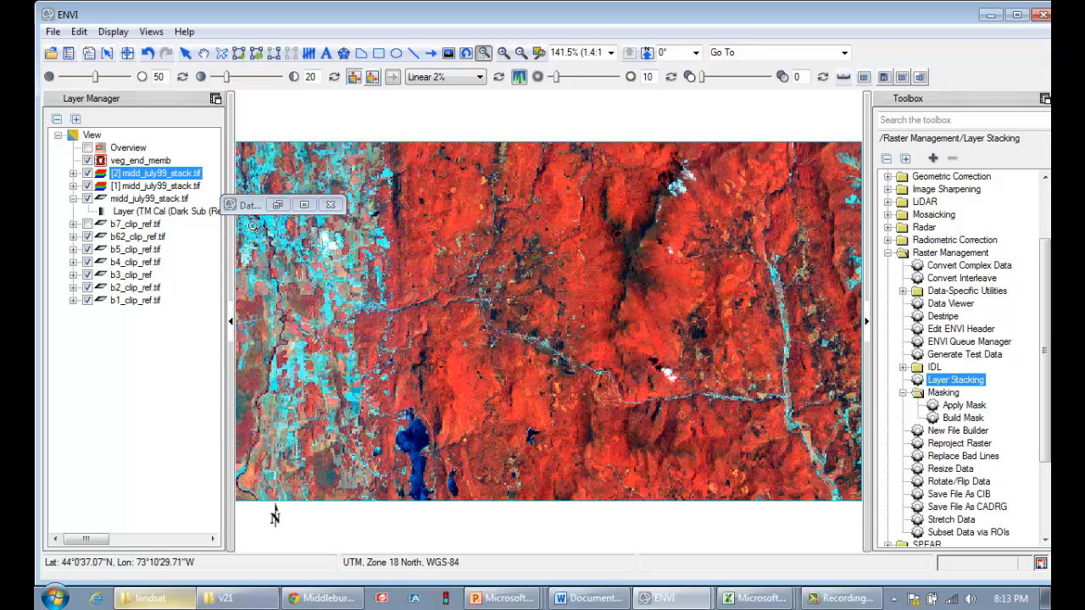
left_click_drag(253, 226, 308, 289)
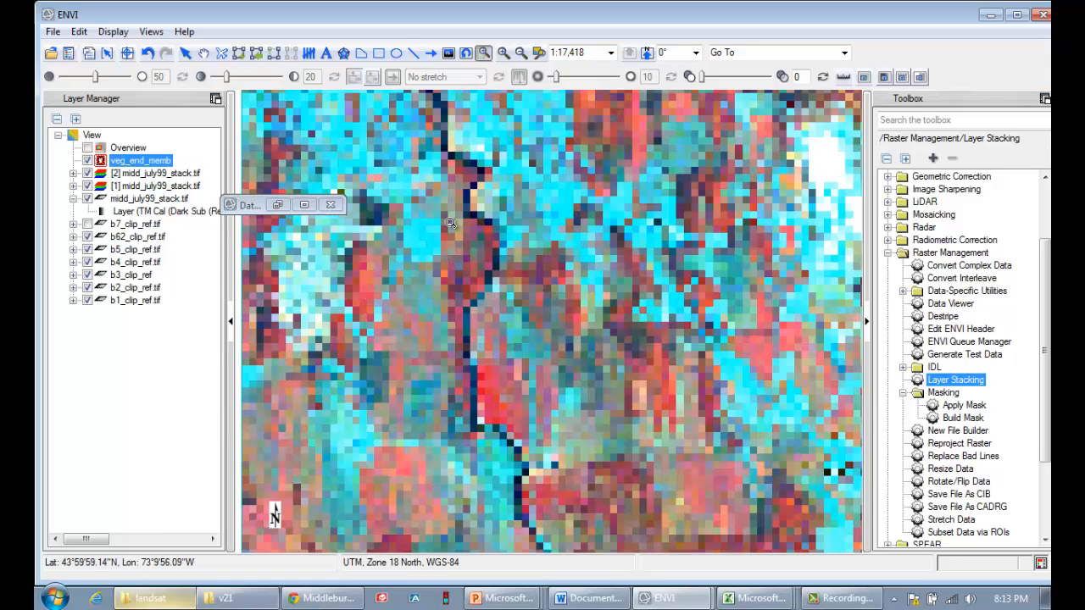
left_click_drag(373, 105, 615, 294)
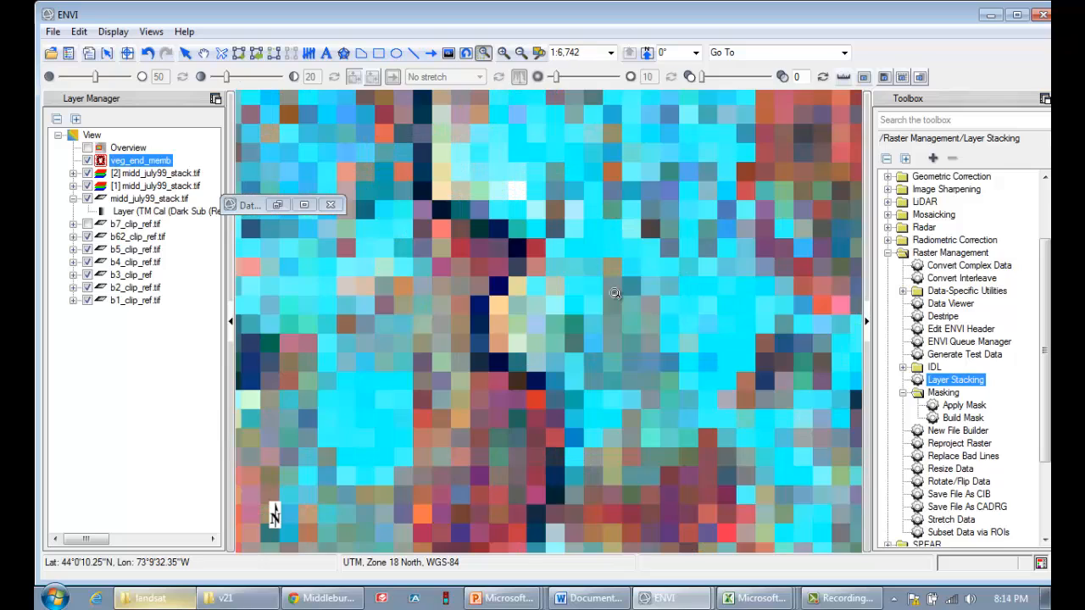
Step: Hide both colour composites, the single-band midd_july99_stack.tif layer and b62_clip_ref.tif to view the farmland by the river in b5_clip_ref.tif
left_click(87, 174)
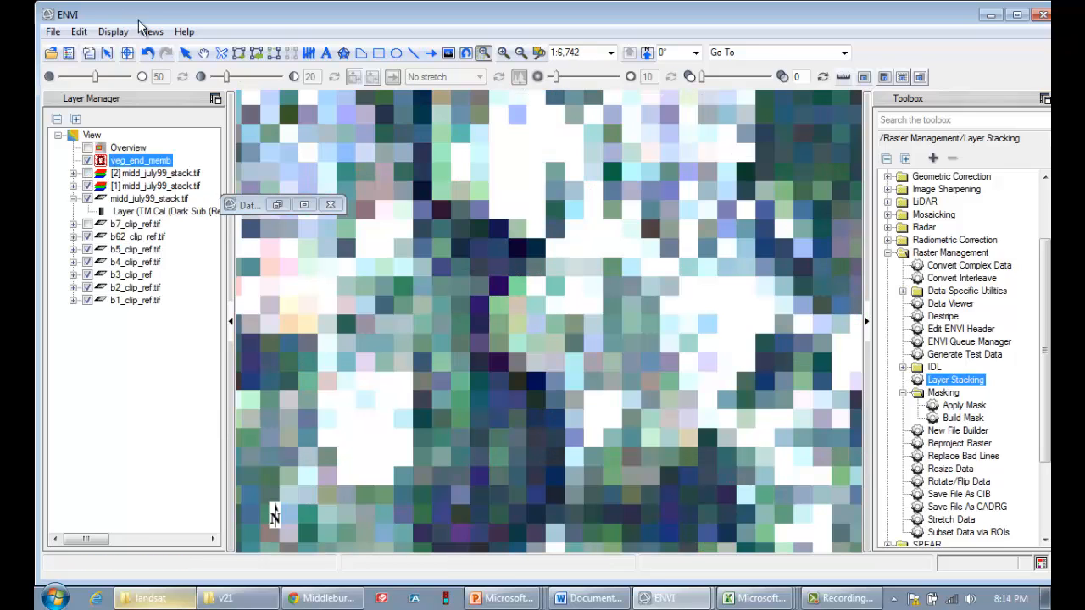
left_click(521, 54)
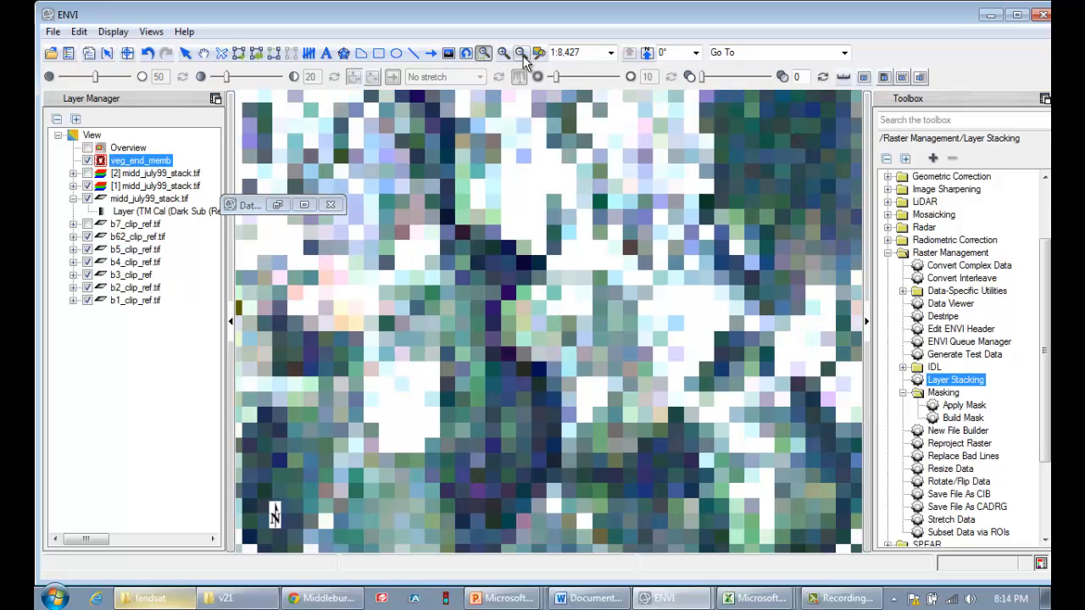
left_click(522, 55)
left_click(522, 55)
left_click(522, 55)
left_click(522, 55)
left_click(522, 55)
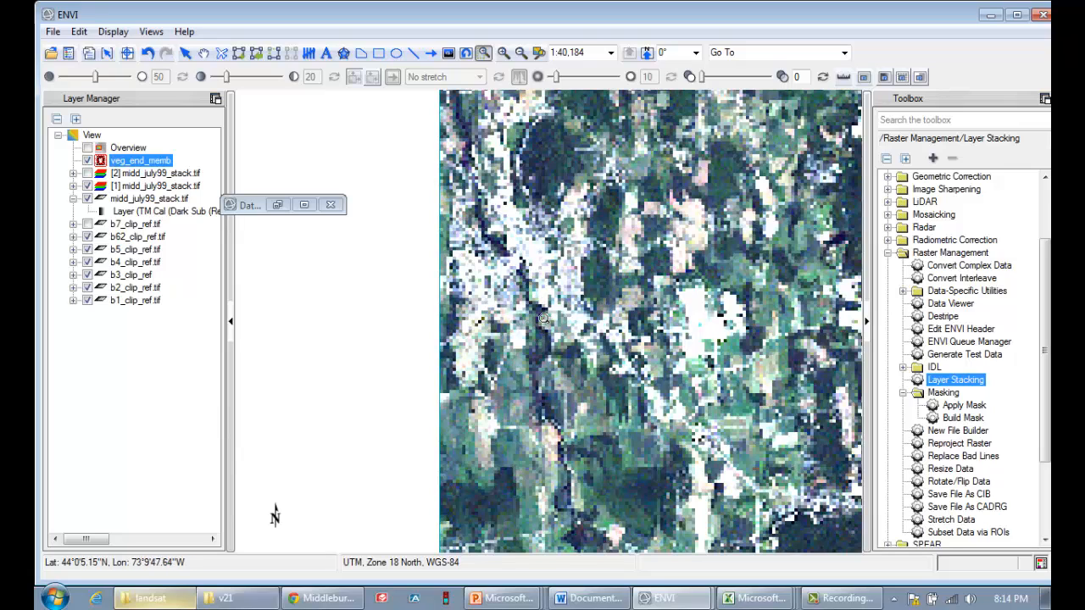
left_click(505, 53)
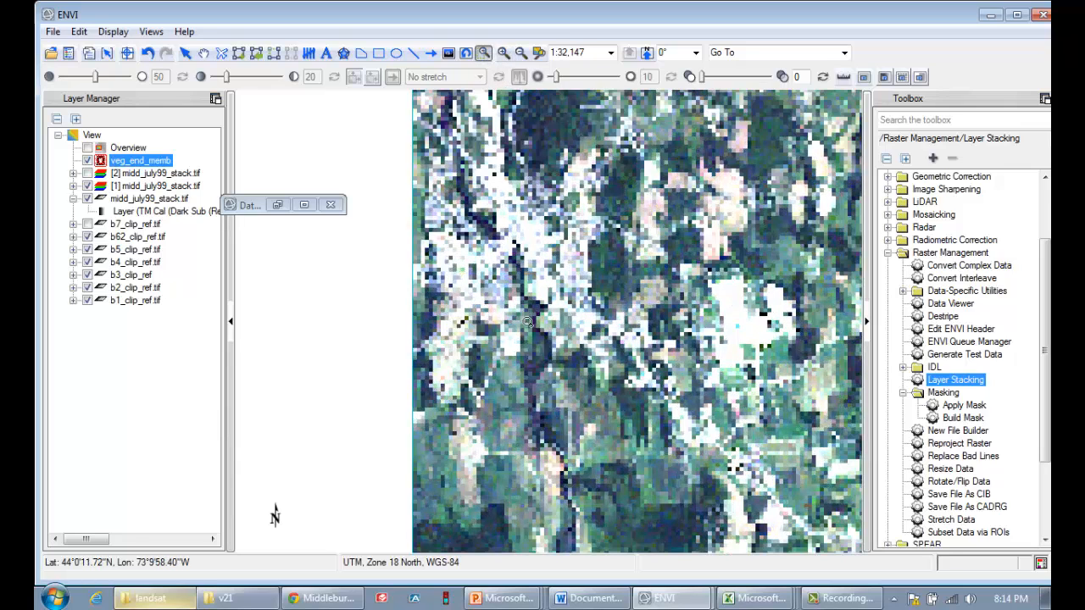
left_click_drag(466, 235, 672, 416)
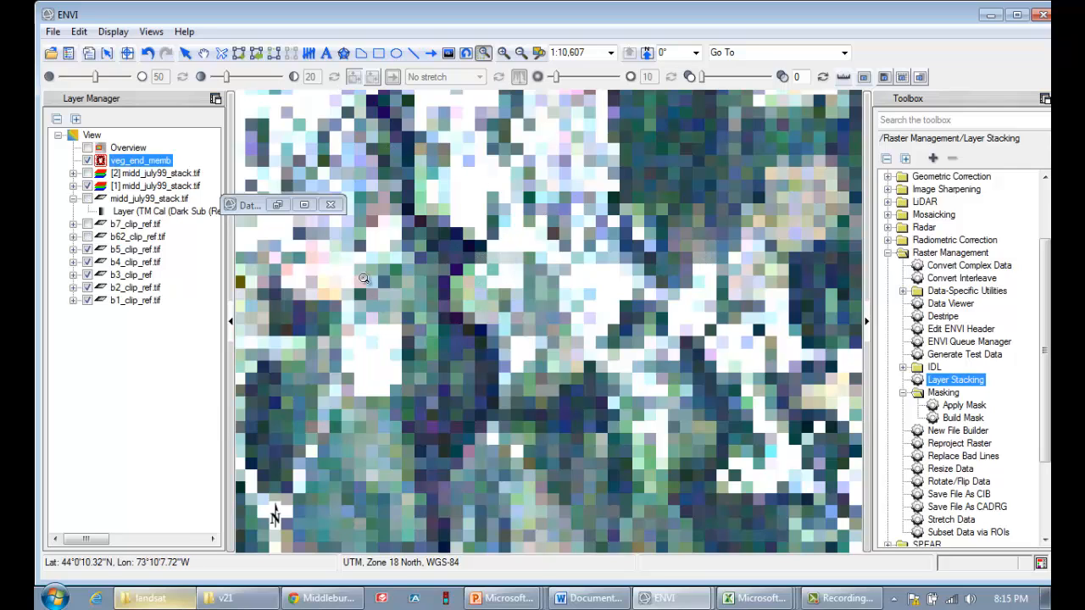
left_click(87, 186)
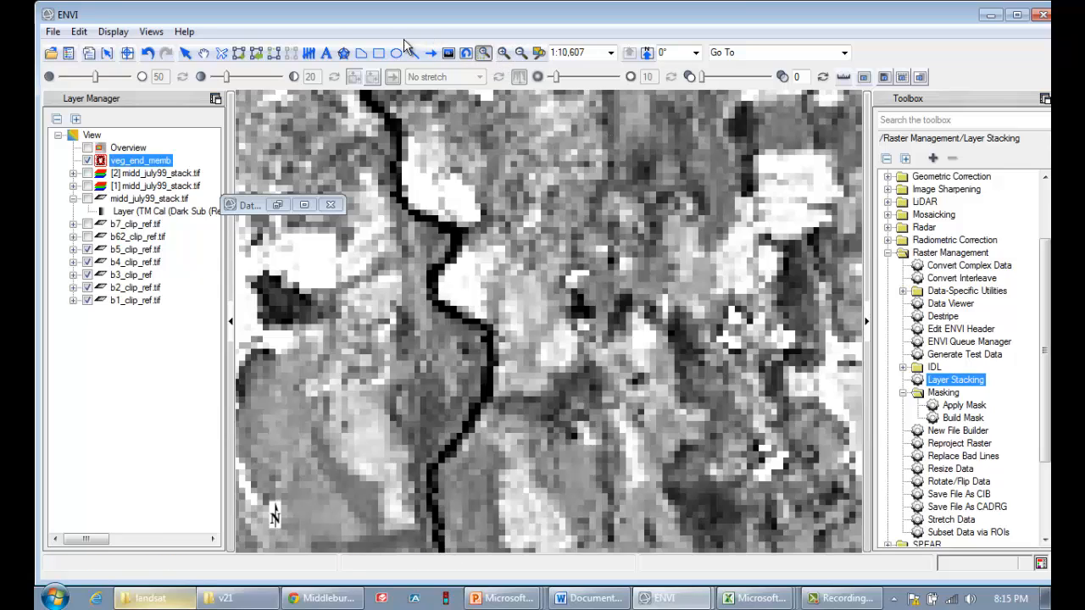
Step: Draw a third polygon around the bright field inside the river bend and show the full extent of the veg_end_memb layer
left_click(239, 53)
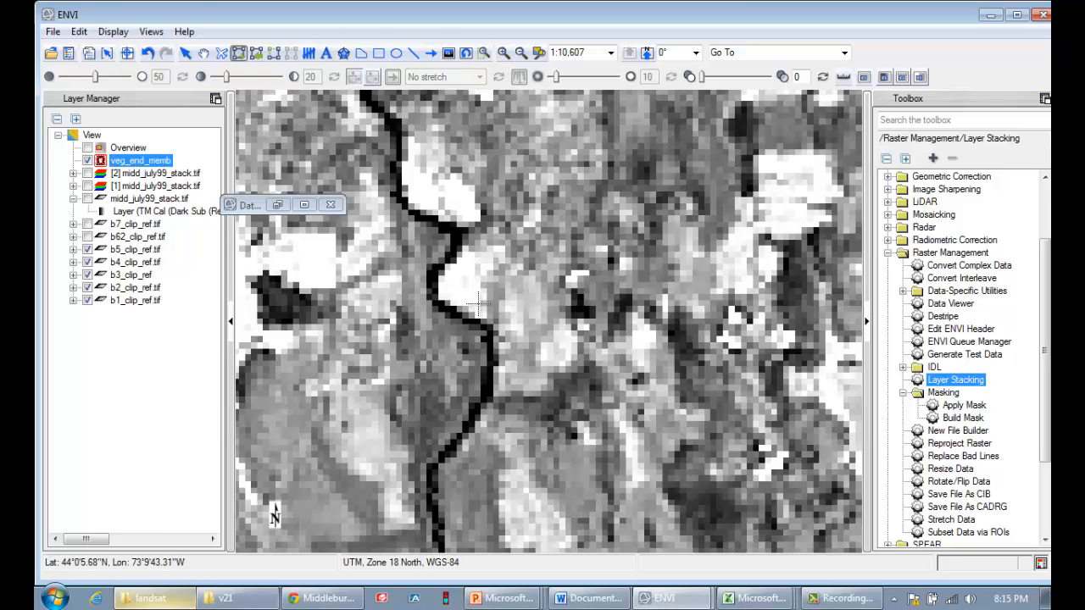
mouse_move(479, 302)
left_mouse_down()
mouse_move(475, 264)
mouse_move(447, 270)
mouse_move(445, 297)
mouse_move(475, 309)
left_mouse_up()
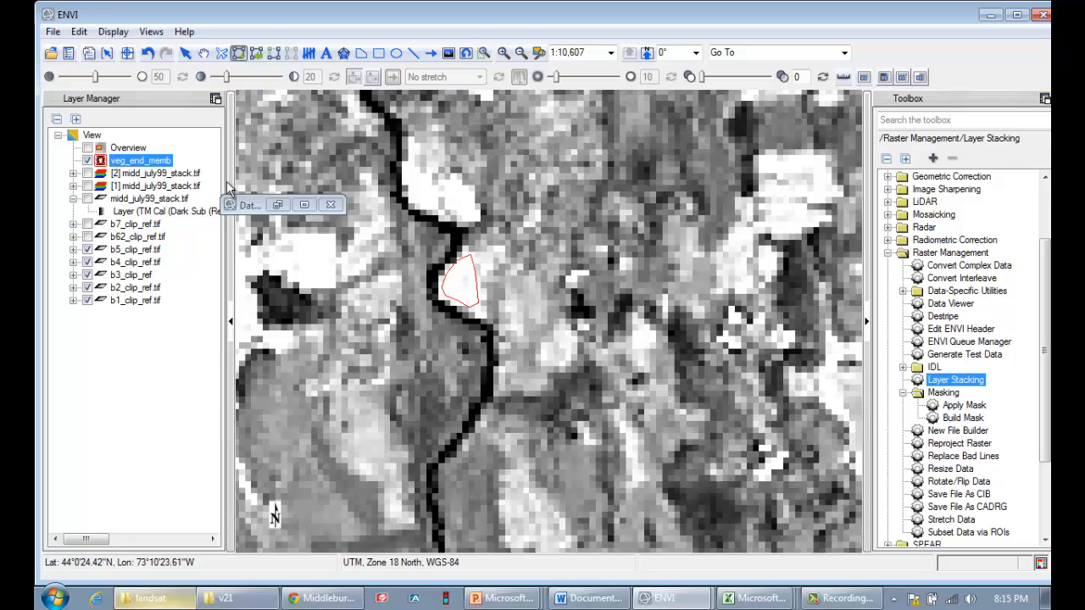
right_click(144, 161)
left_click(230, 302)
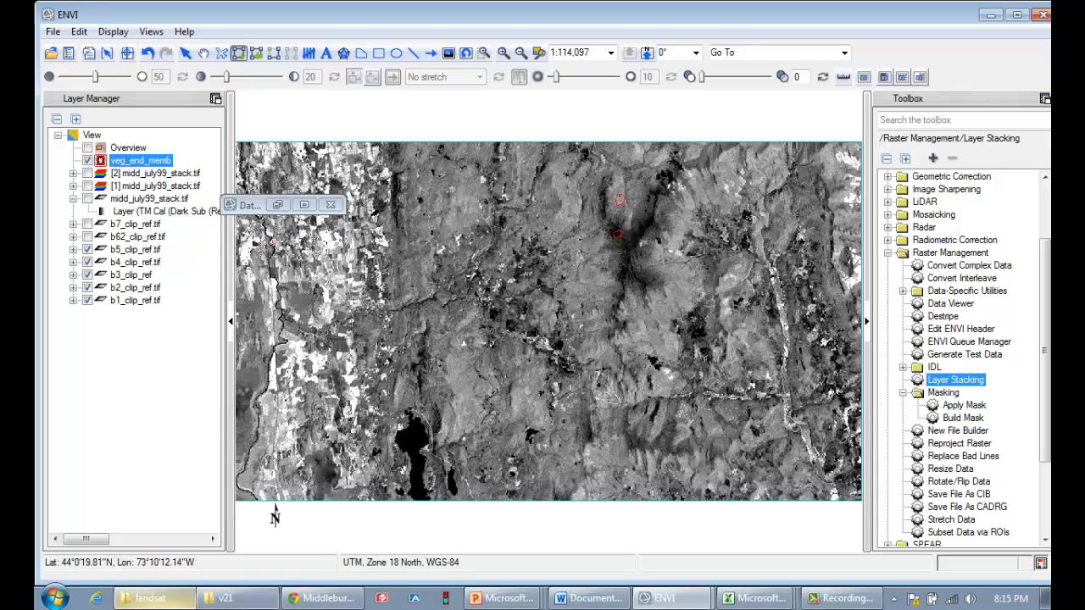
Step: Save the veg_end_memb layer as the shapefile veg_end_memb1 in the landsat folder
right_click(142, 170)
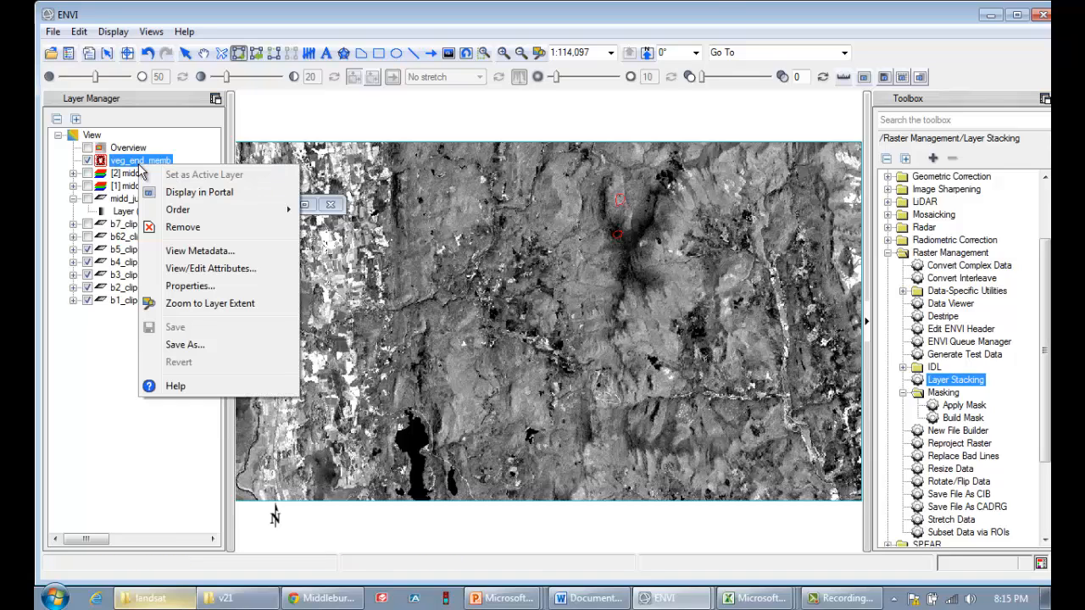
left_click(182, 344)
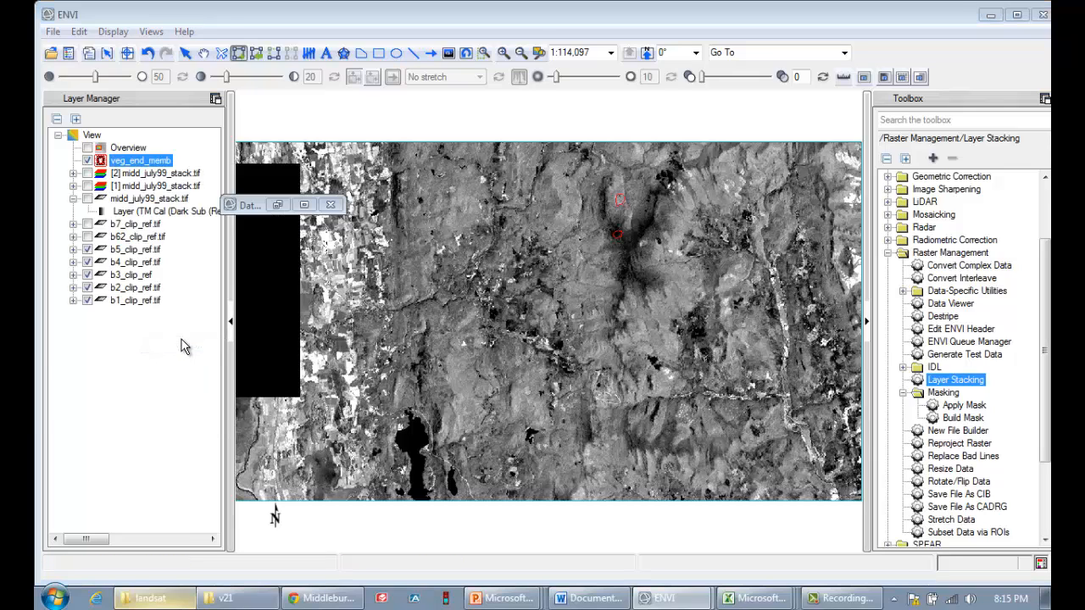
left_click(229, 340)
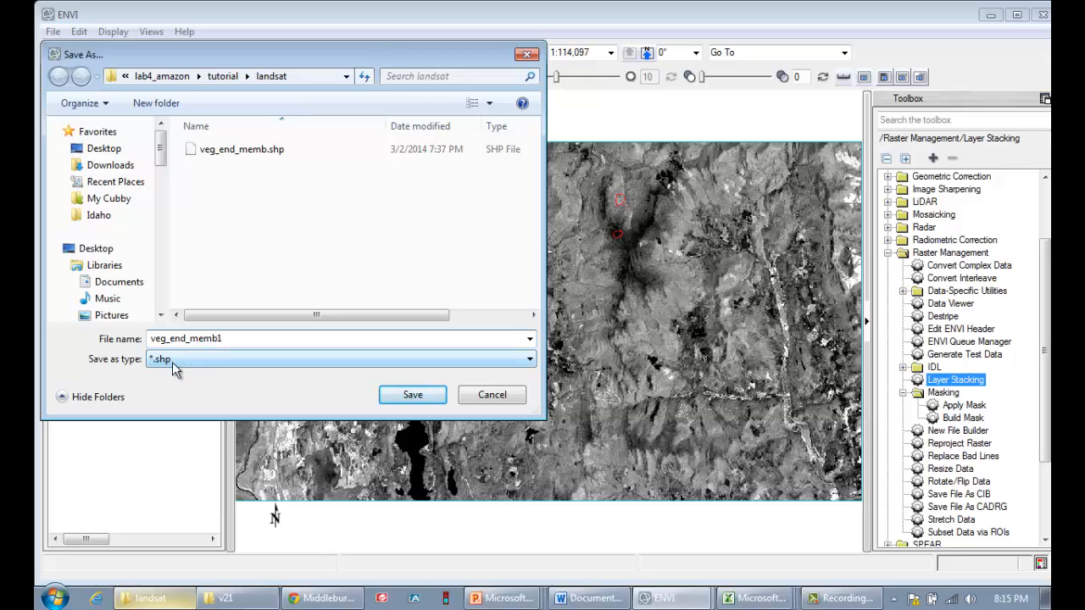
left_click(403, 388)
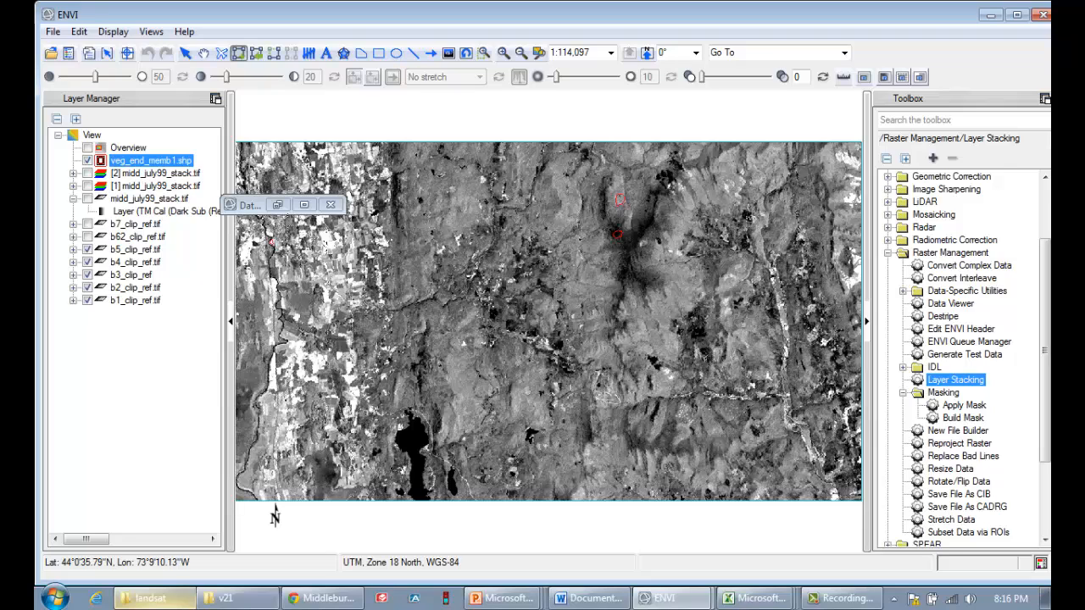
Step: Add a String attribute column named type to the attribute table of veg_end_memb1.shp
right_click(166, 166)
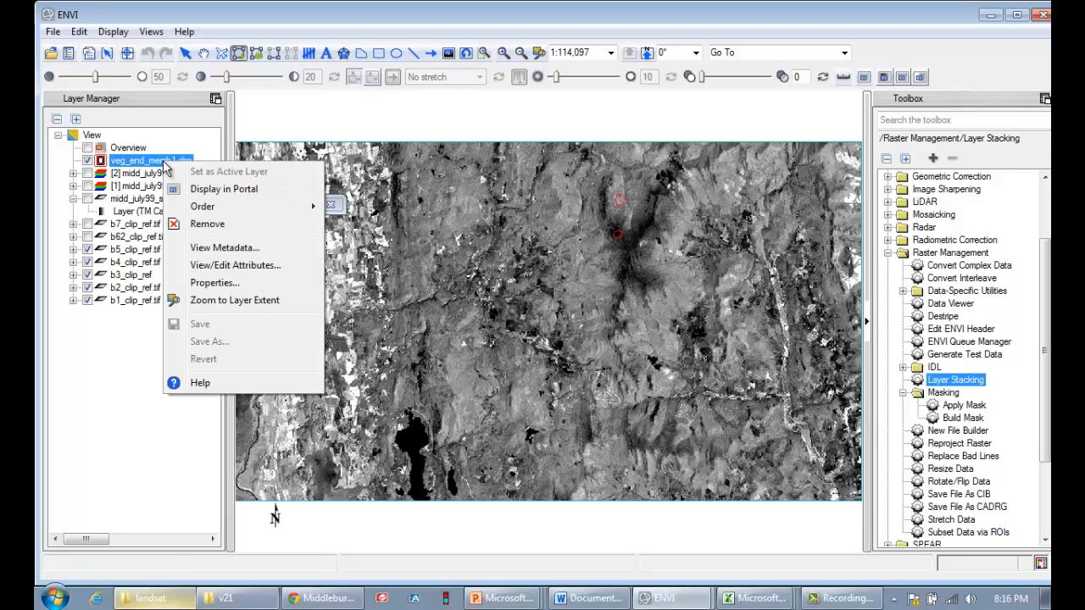
left_click(229, 265)
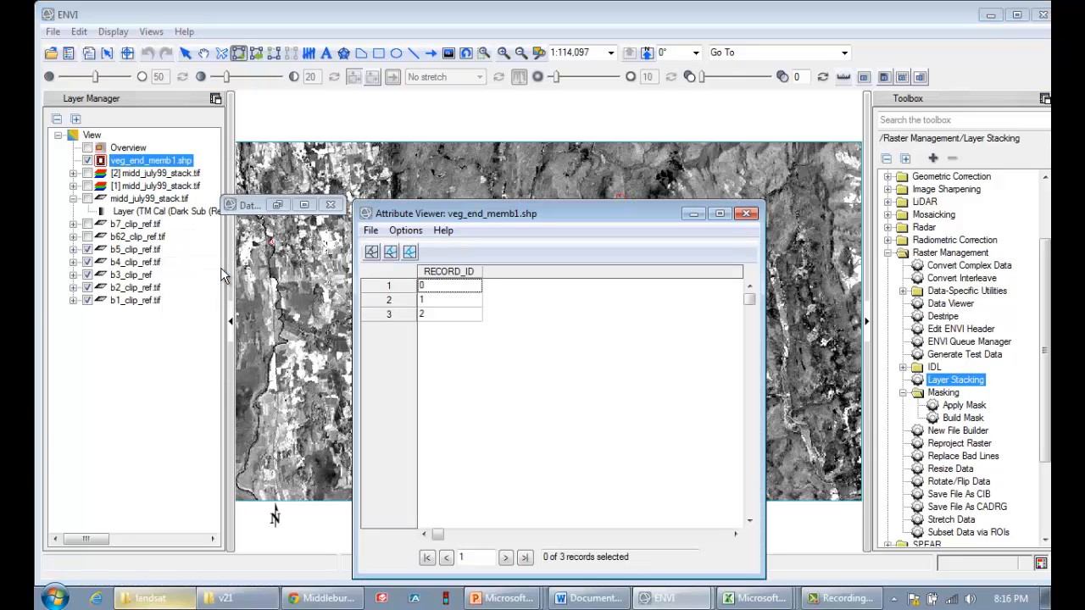
left_click(405, 233)
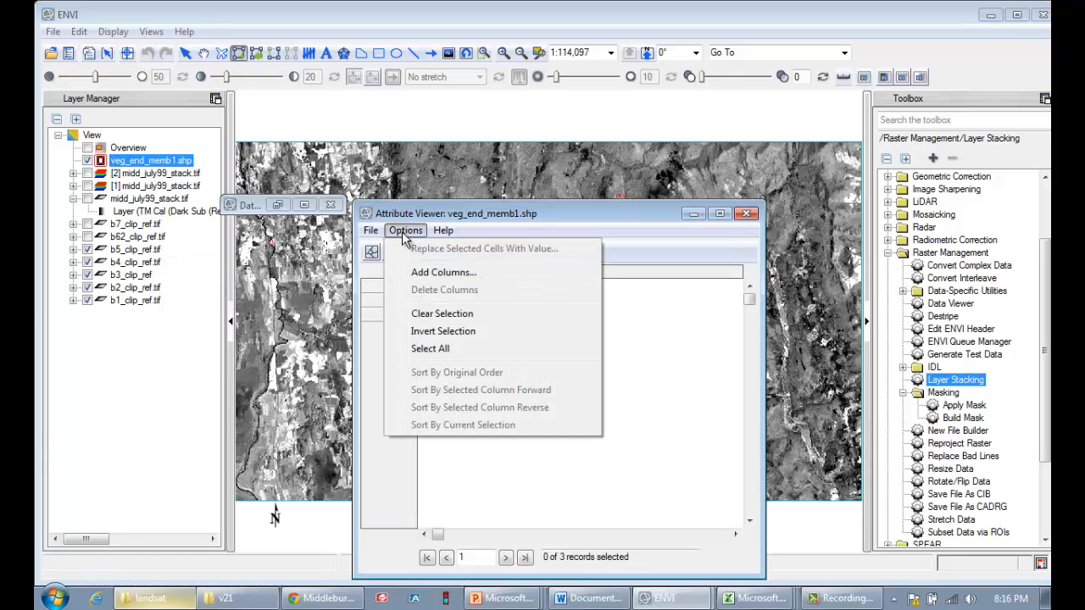
left_click(428, 273)
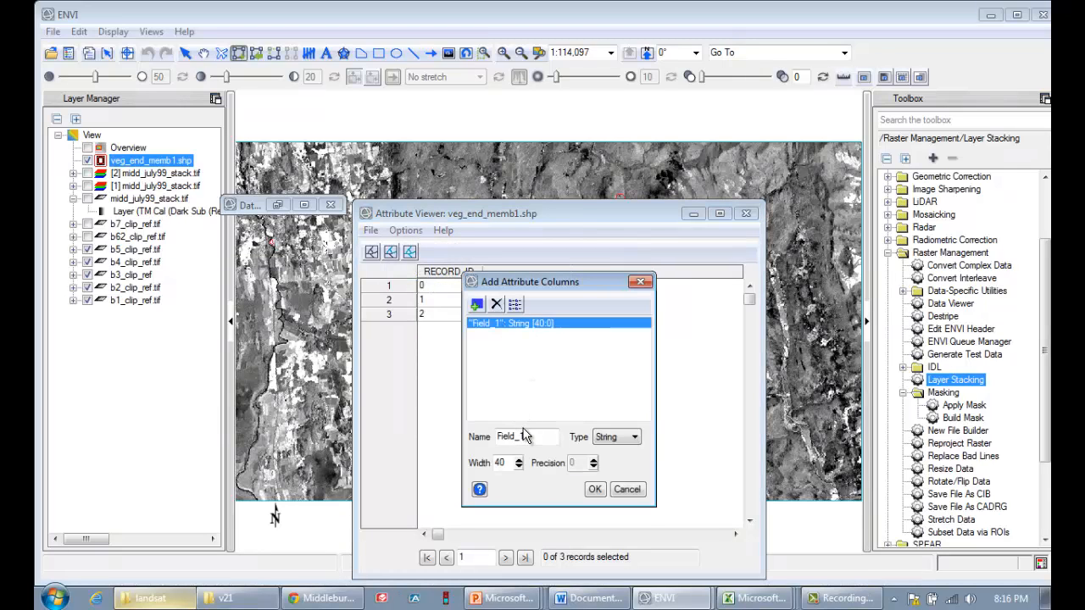
left_click_drag(541, 435, 474, 440)
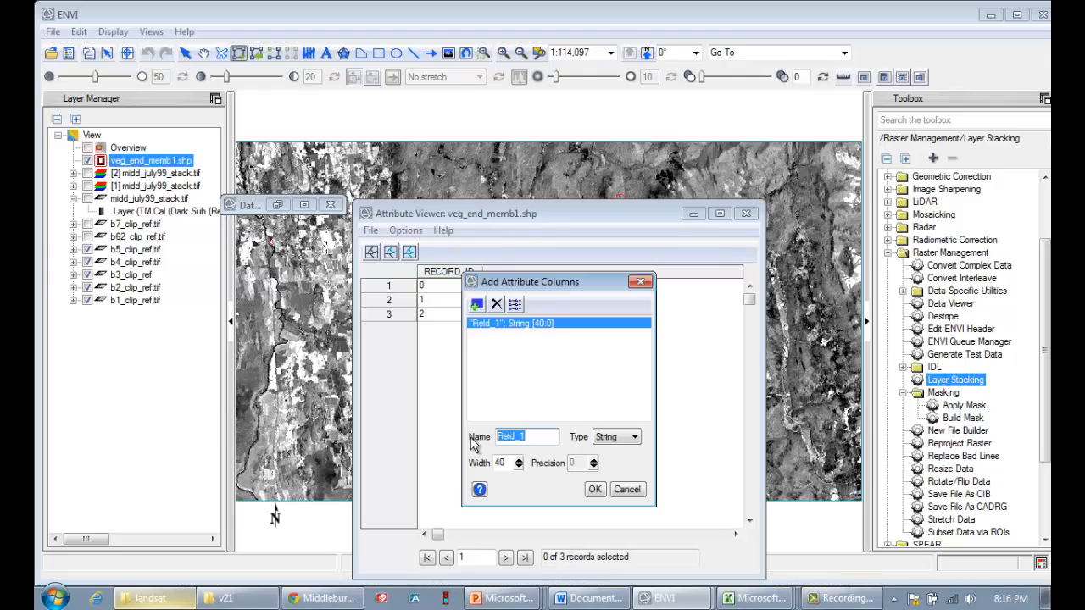
type("type")
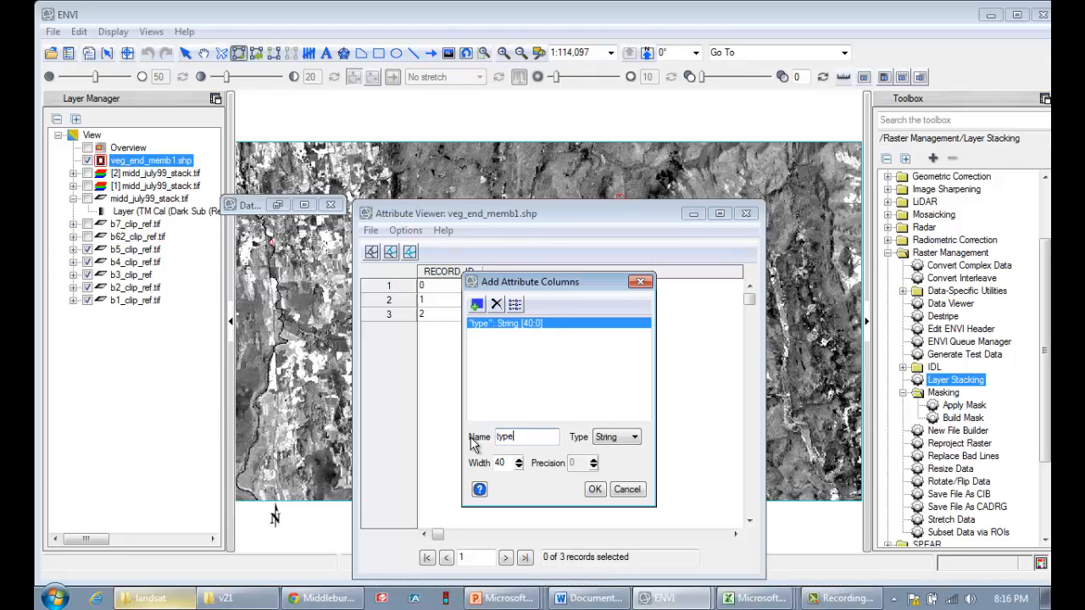
left_click(616, 439)
left_click(617, 444)
left_click(596, 491)
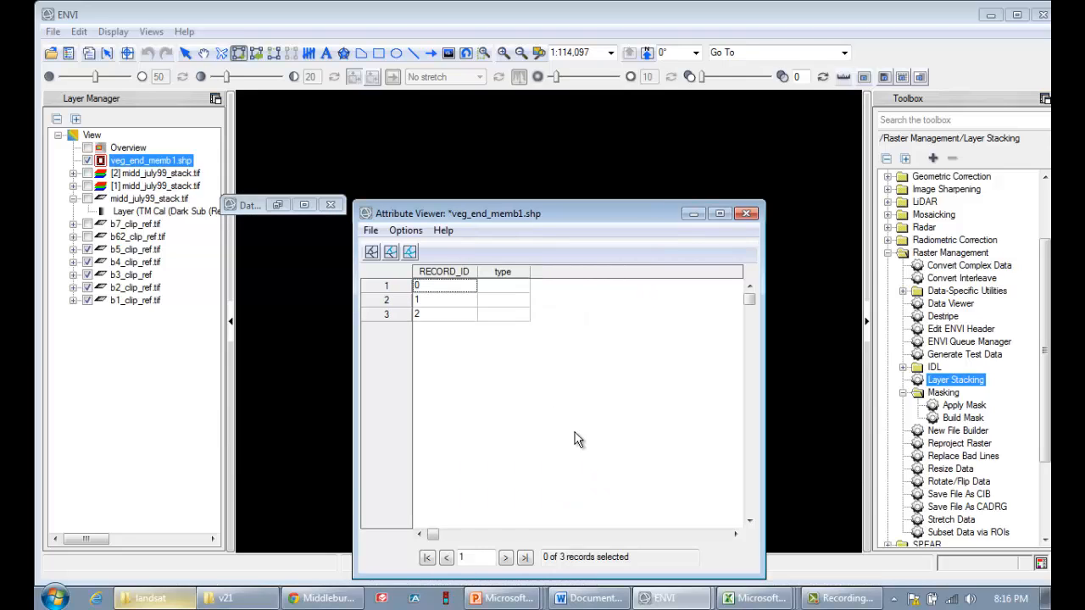
Step: Set the type attribute of the three veg_end_memb1.shp records to spruce, decid and grass, in record order
double_click(499, 286)
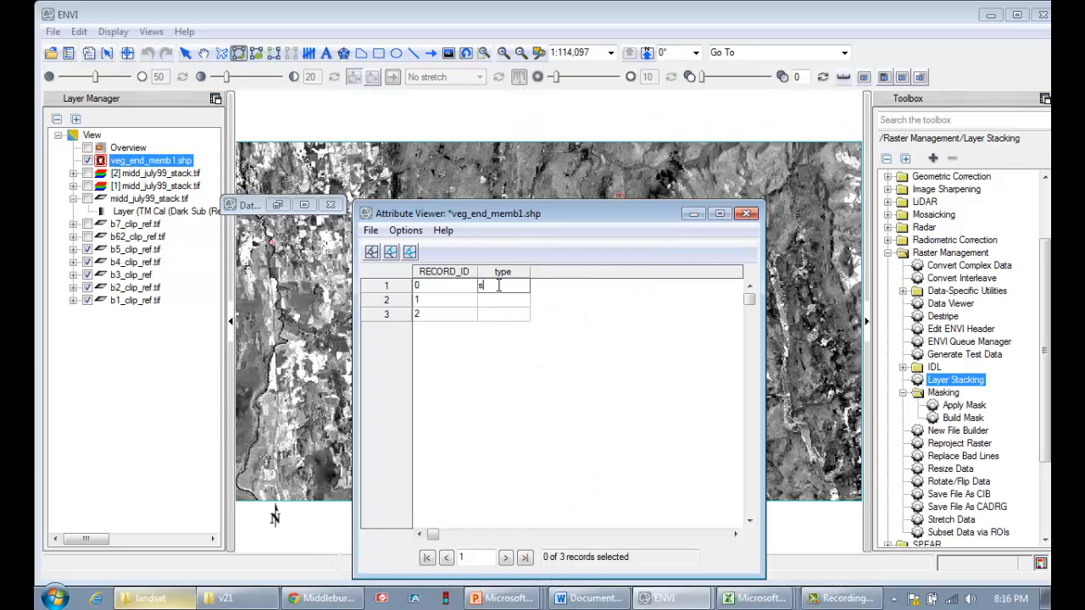
left_click(497, 301)
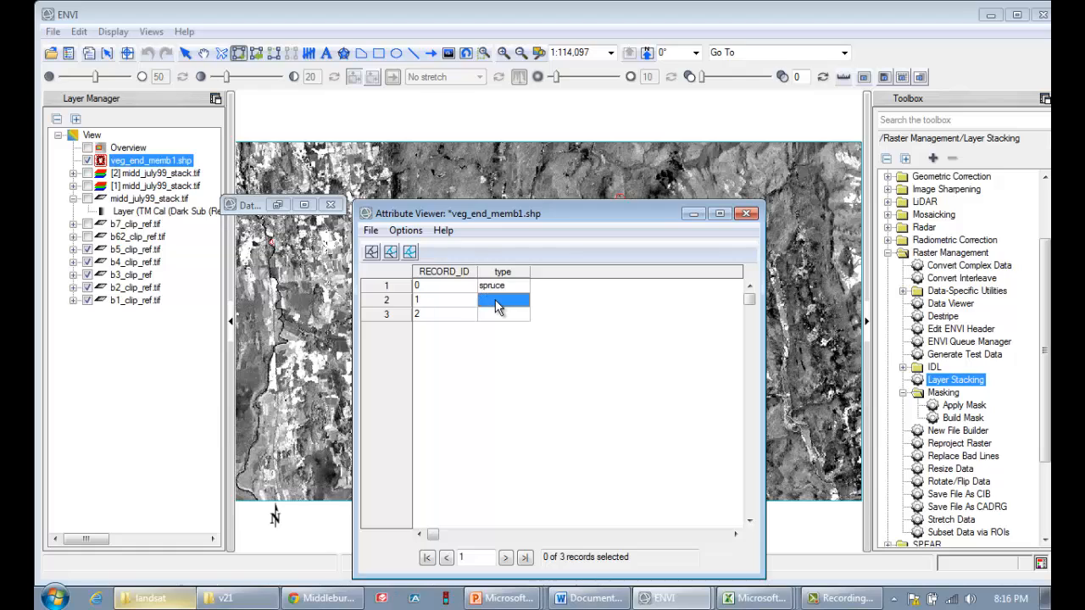
left_click(496, 300)
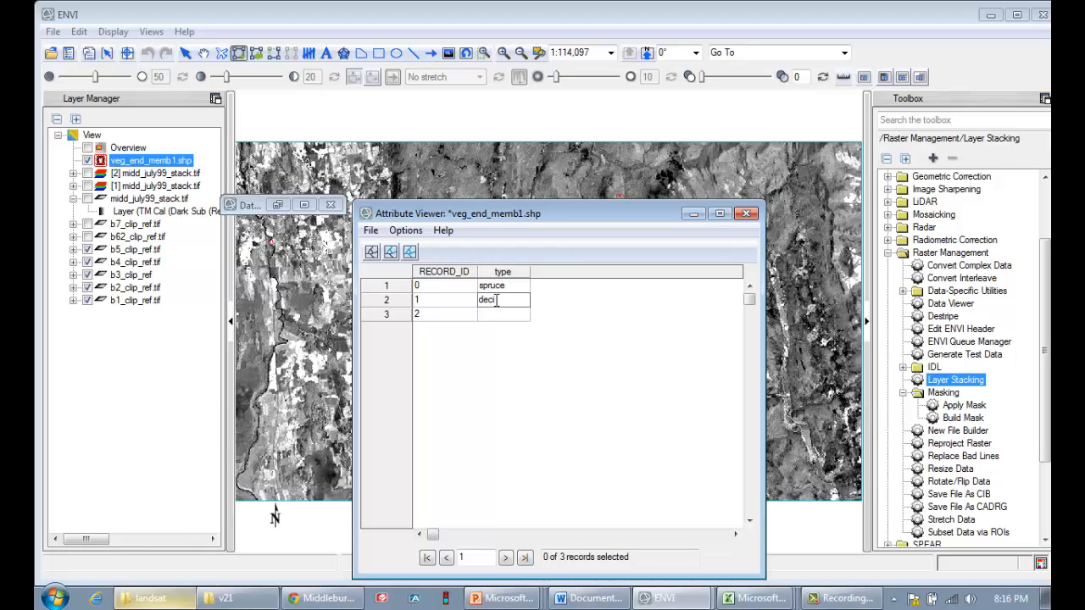
double_click(498, 315)
type("grass")
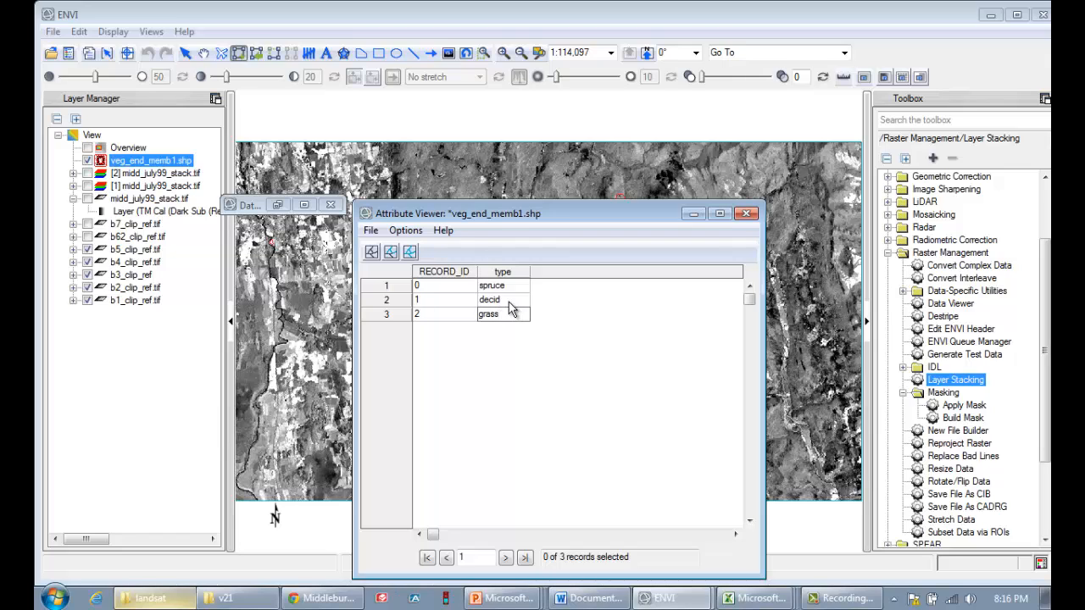
left_click(509, 302)
Step: Save the attribute changes to veg_end_memb1.shp, accepting the permanent alteration, and close its attribute table
left_click(371, 231)
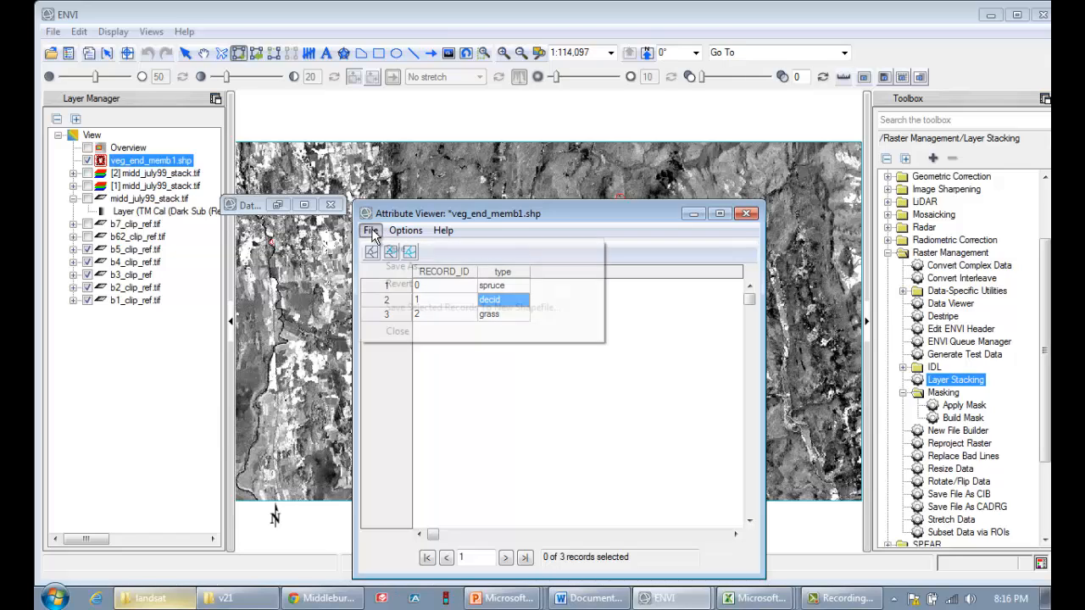
left_click(390, 251)
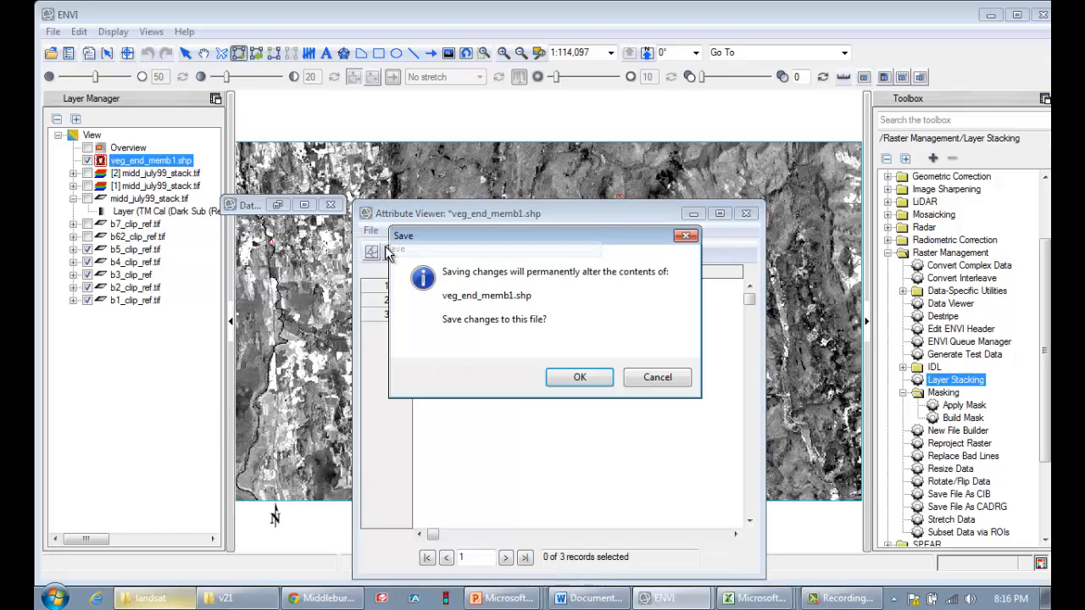
left_click(580, 377)
left_click(746, 213)
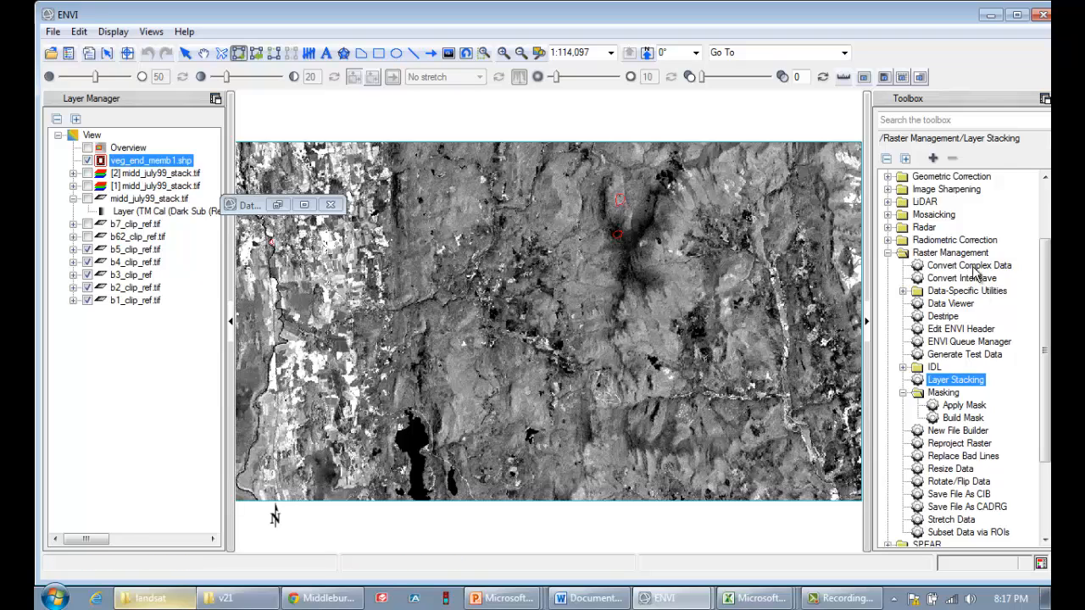
Step: Start the Convert Vector to ROI tool with veg_end_memb1.shp as the input file
left_click(902, 253)
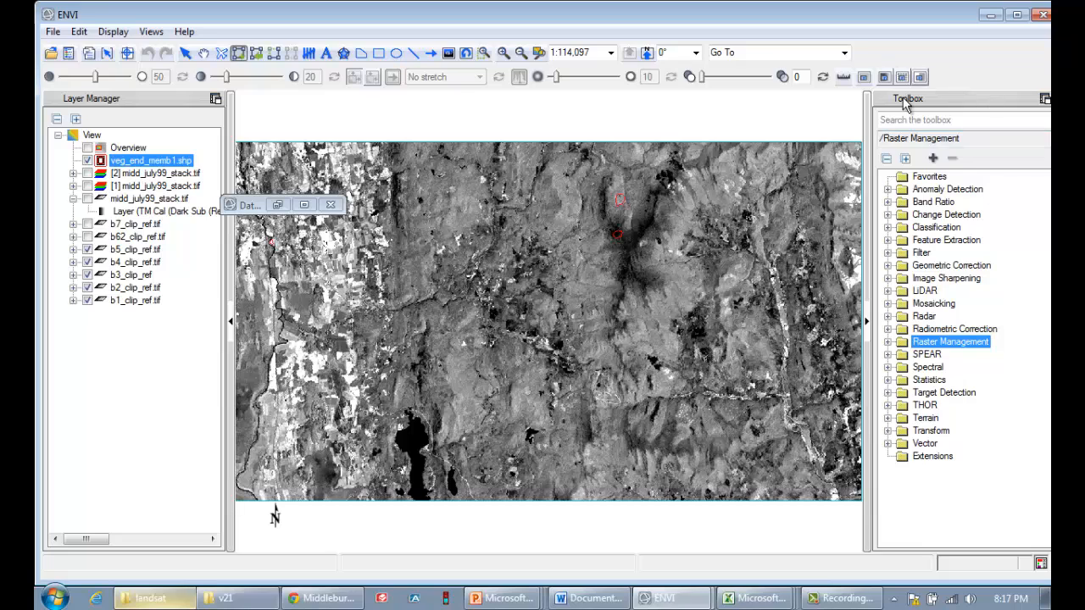
left_click(924, 443)
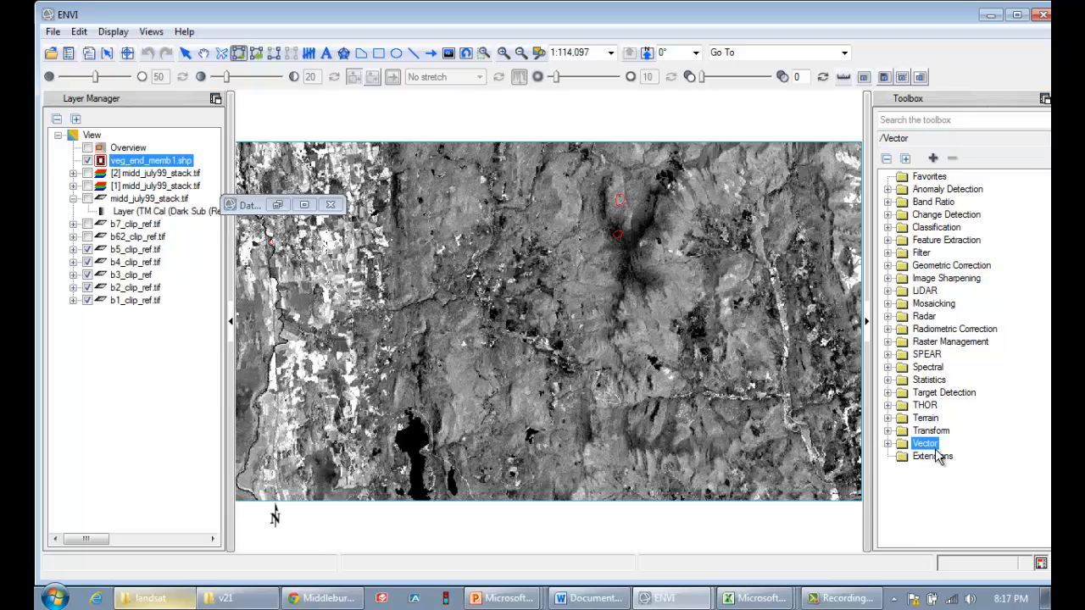
left_click(888, 444)
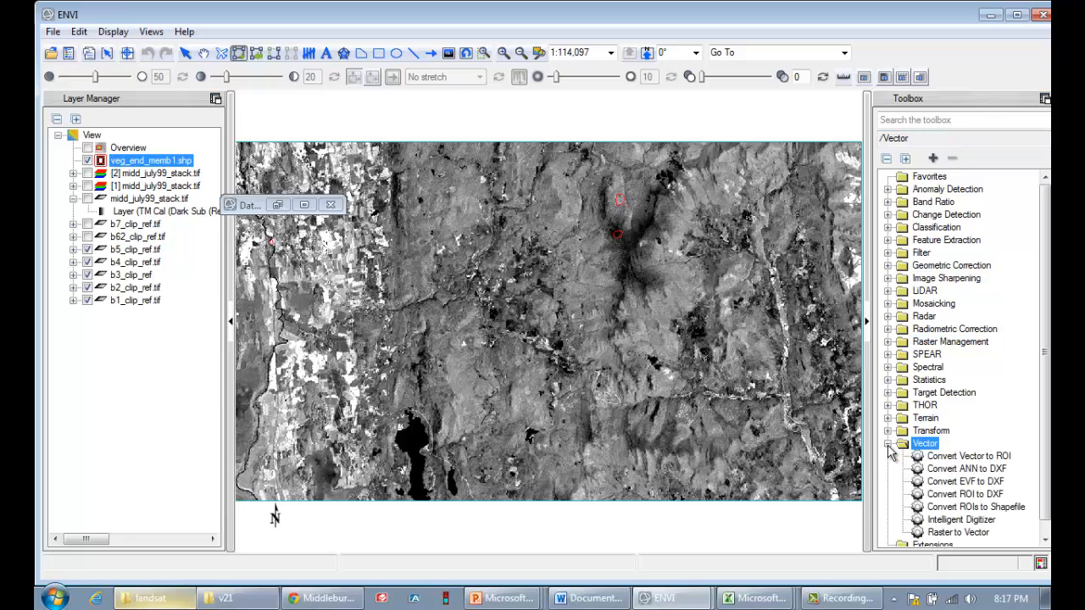
left_click(949, 457)
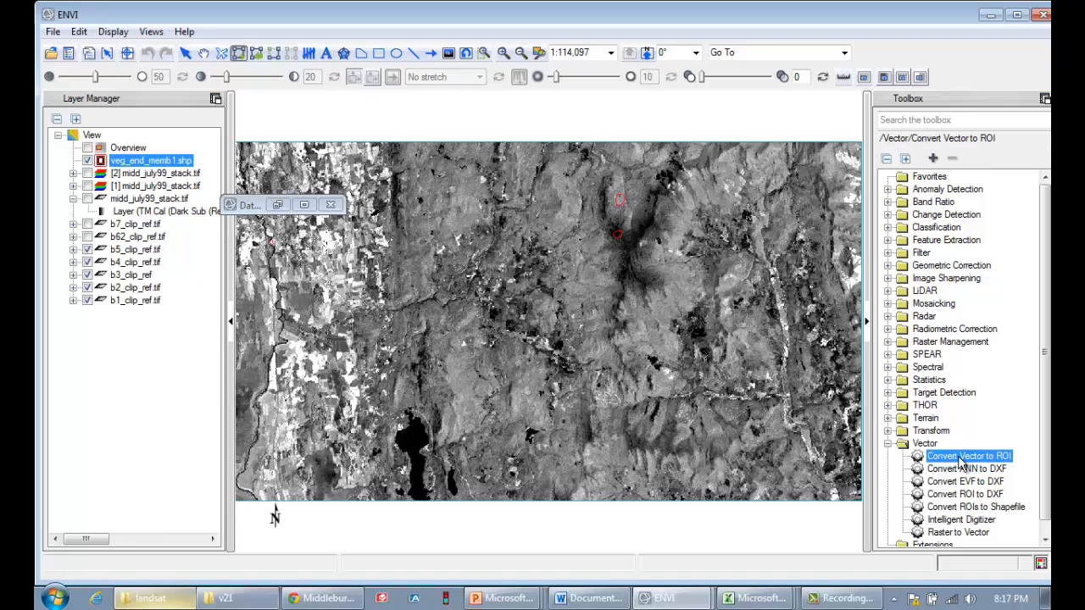
double_click(961, 459)
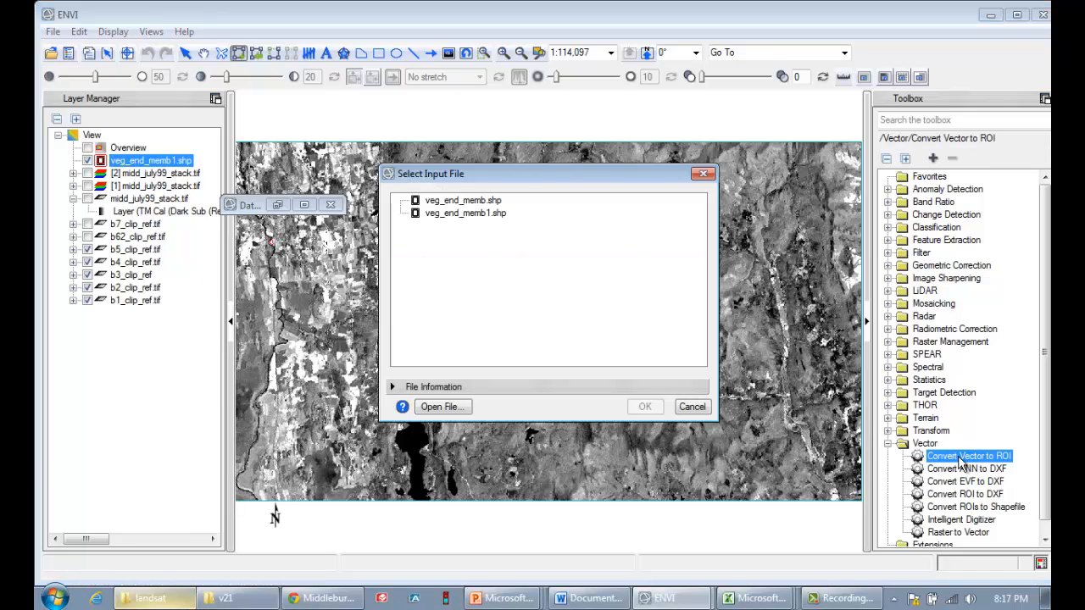
left_click(451, 216)
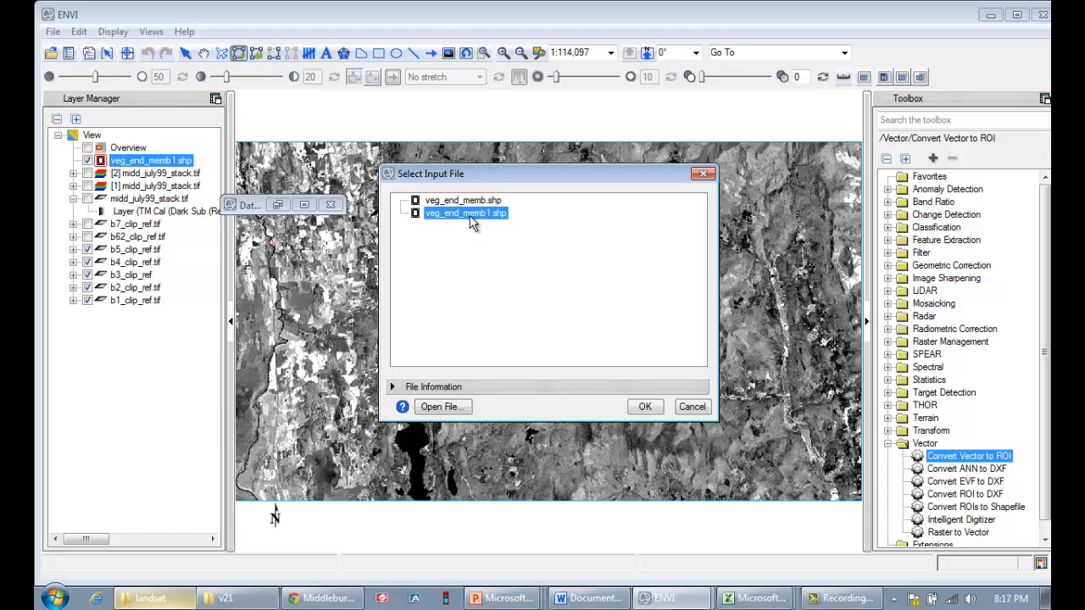
left_click(644, 406)
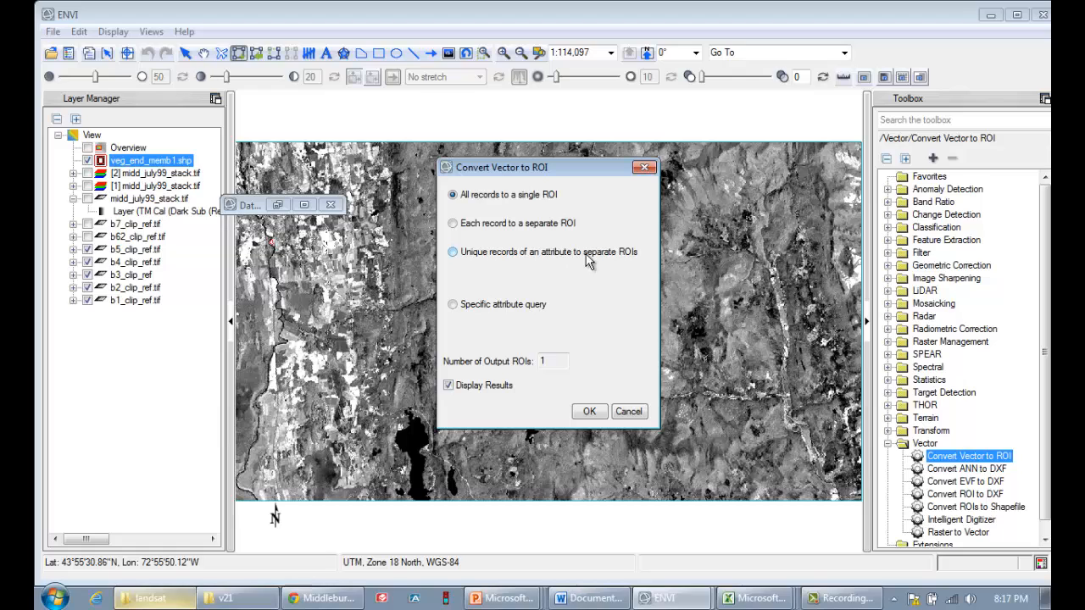
Step: Convert unique records of the type attribute to separate ROIs, using the single-band midd_july99_stack.tif as the base visualization layer
left_click(454, 253)
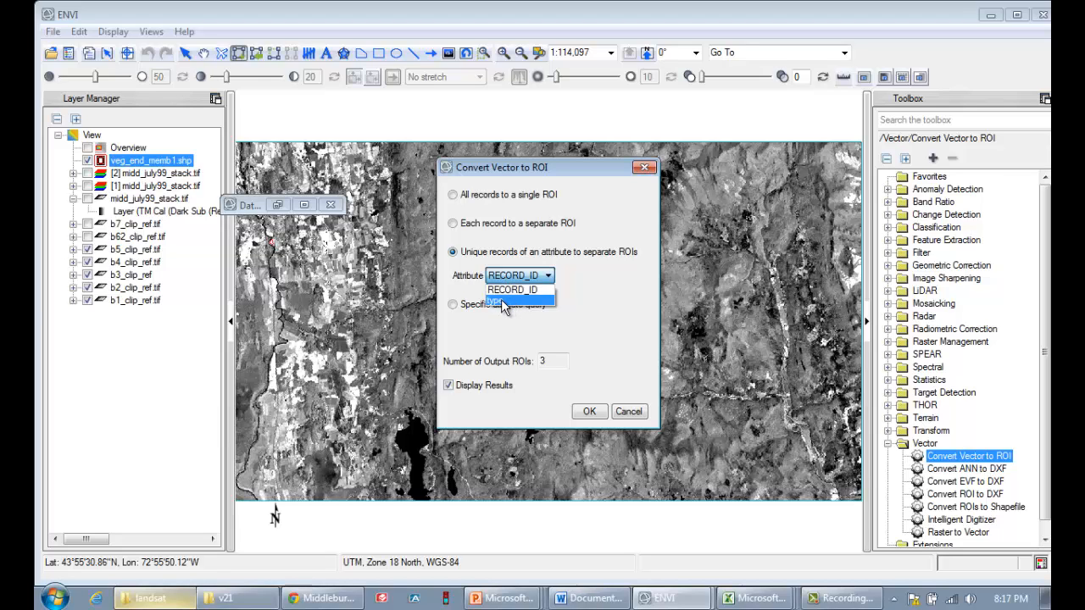
left_click(506, 301)
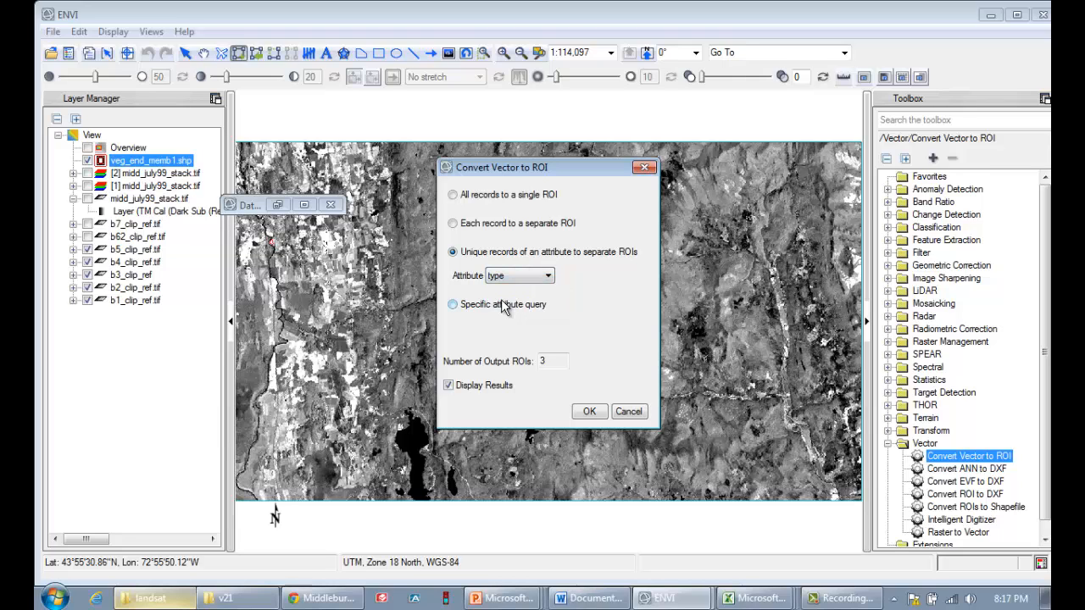
left_click(590, 411)
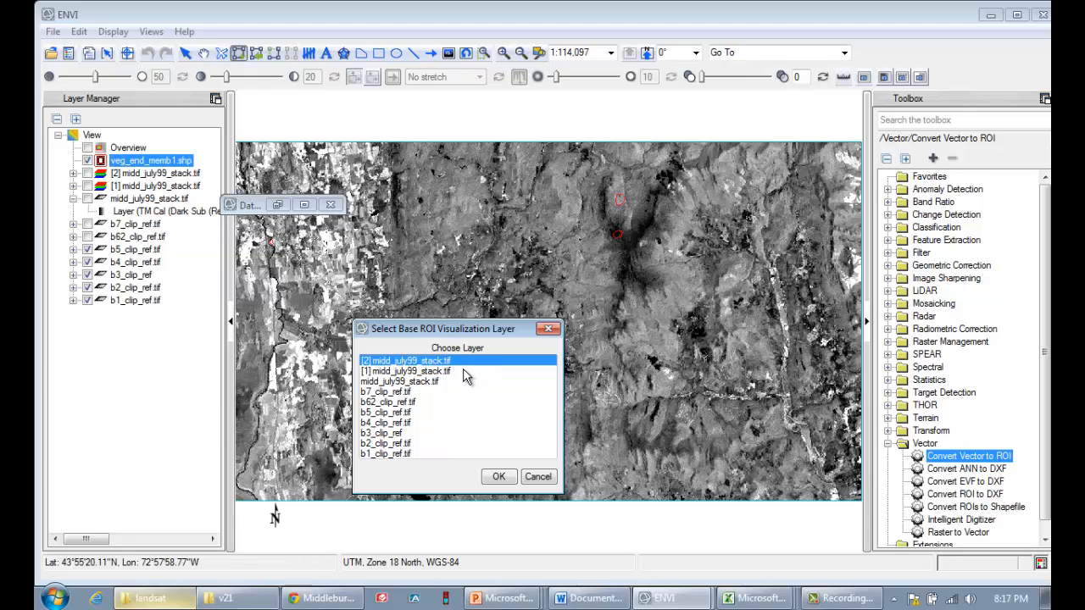
left_click(418, 383)
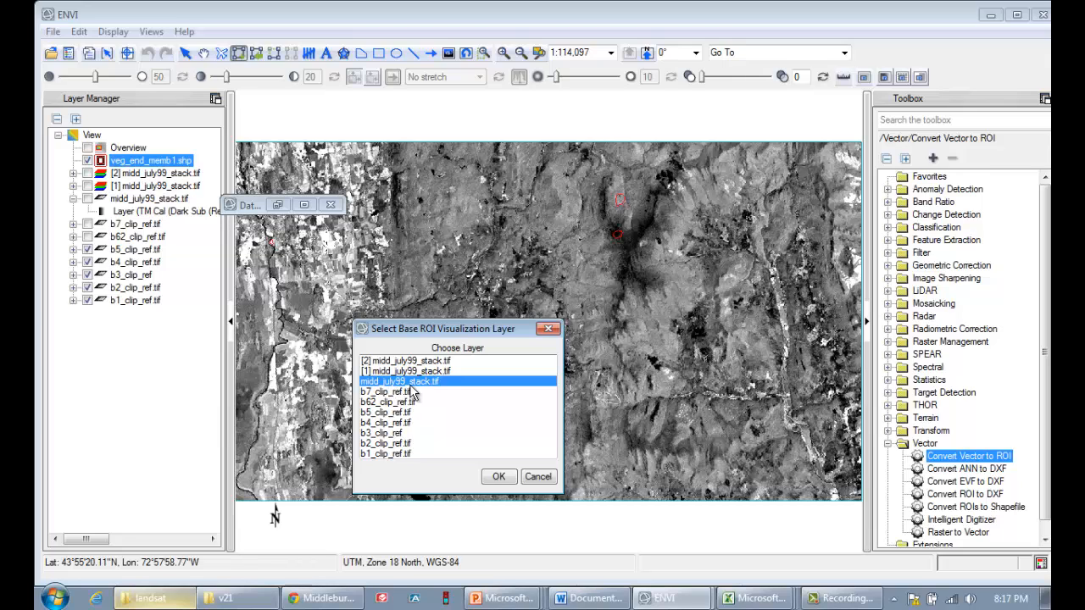
left_click(494, 476)
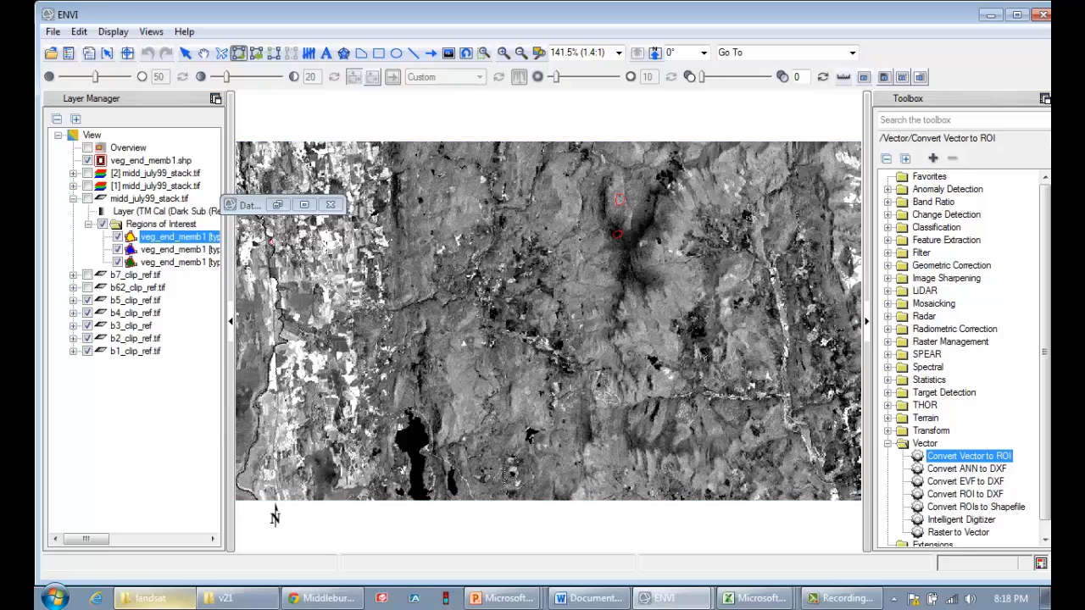
Step: Show the single-band midd_july99_stack.tif layer with its regions of interest and list the individual ROIs beneath it
left_click(186, 238)
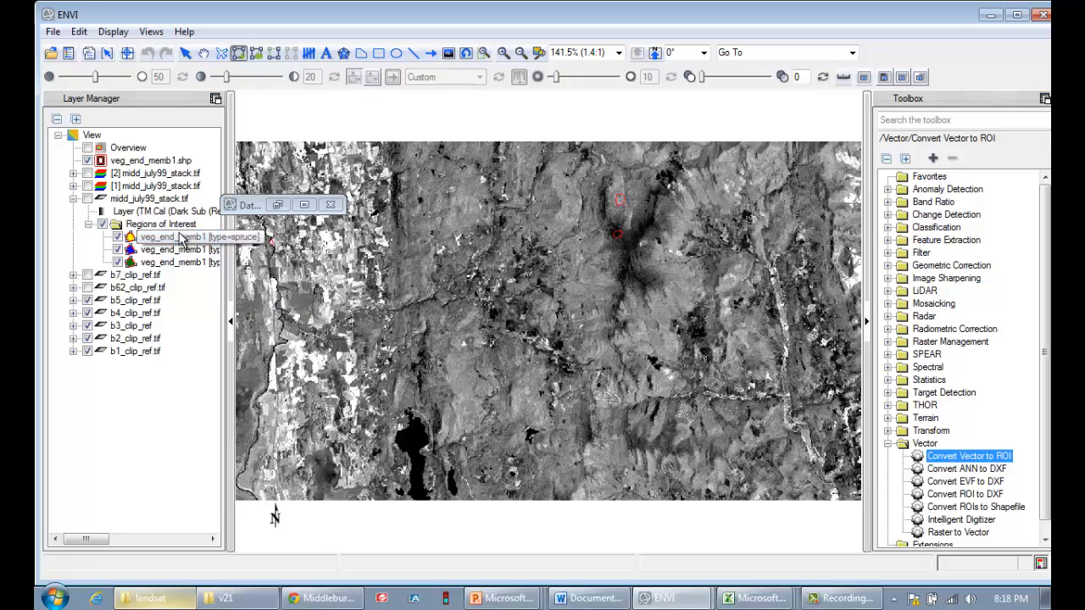
left_click(168, 226)
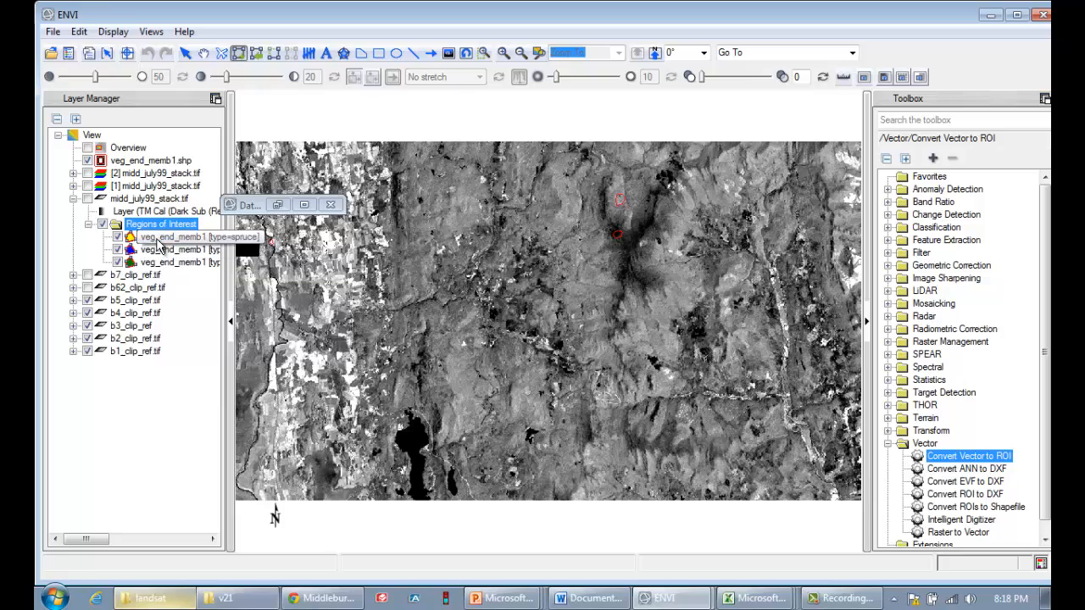
left_click(88, 224)
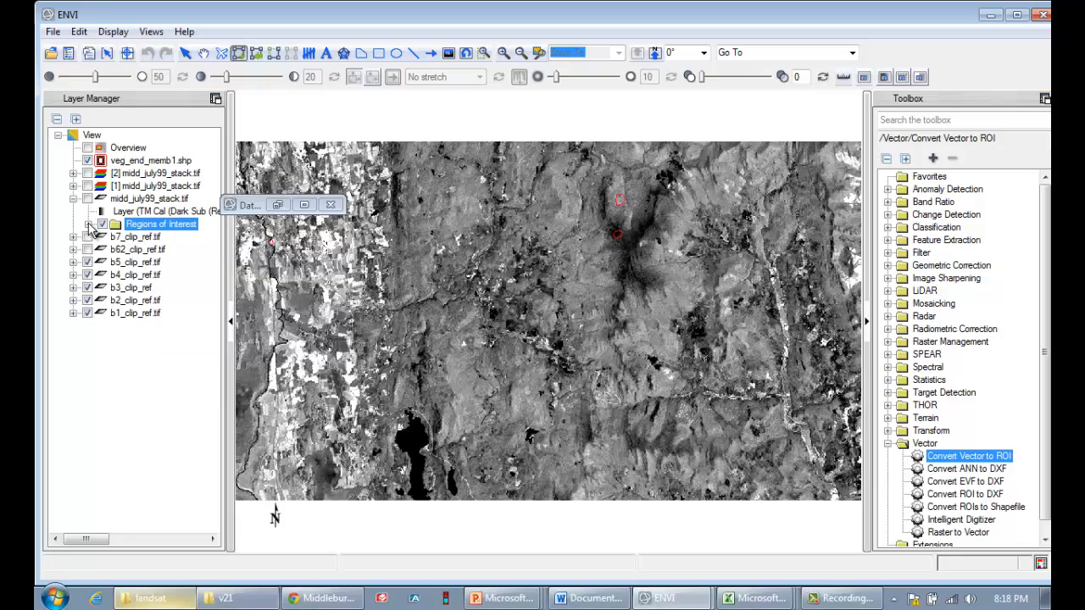
left_click(74, 198)
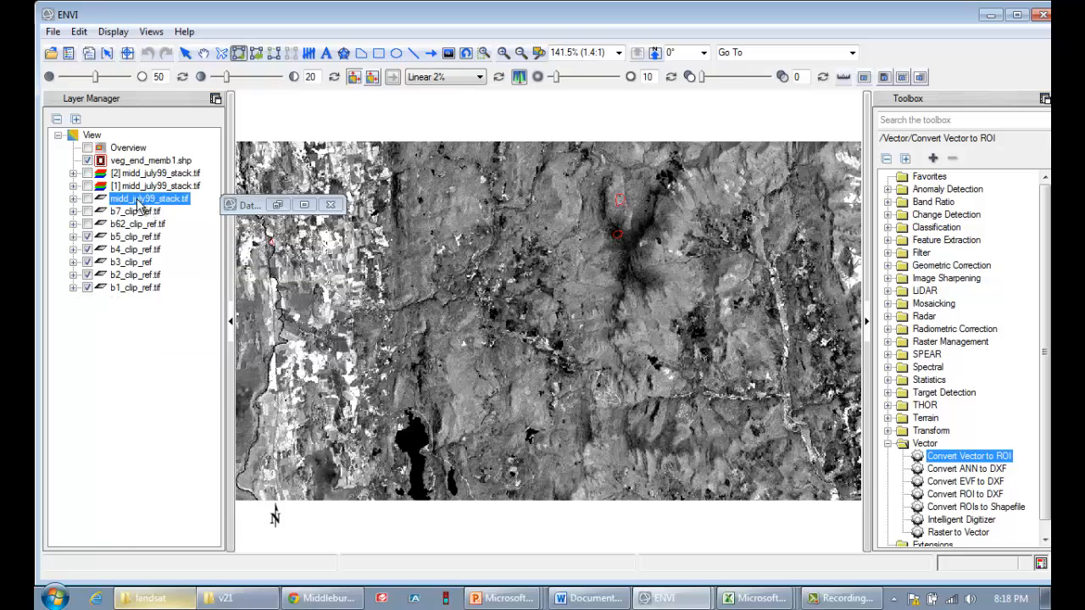
left_click(74, 199)
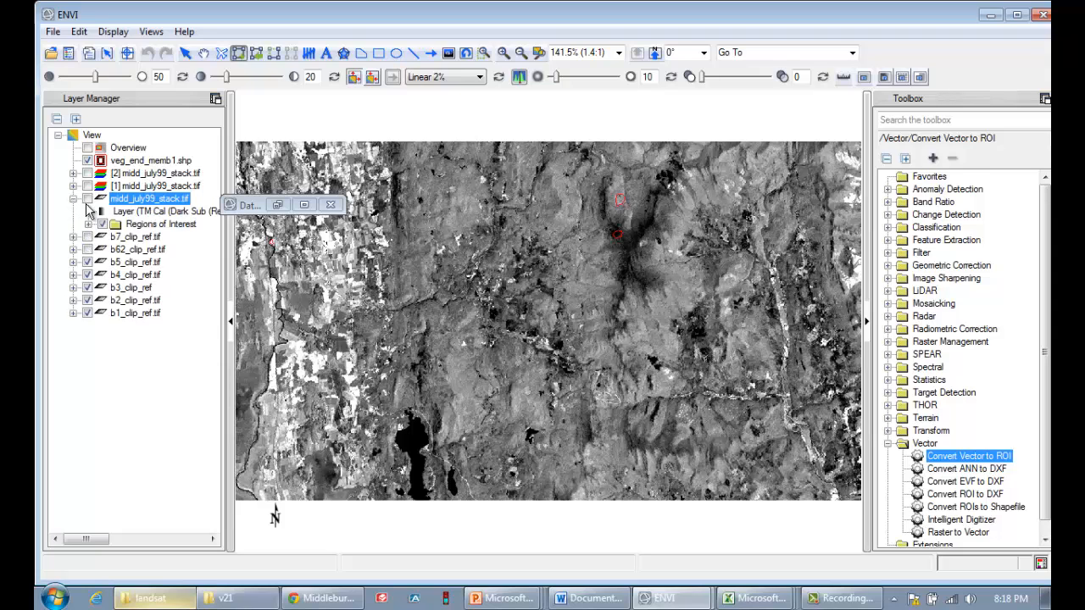
left_click(88, 200)
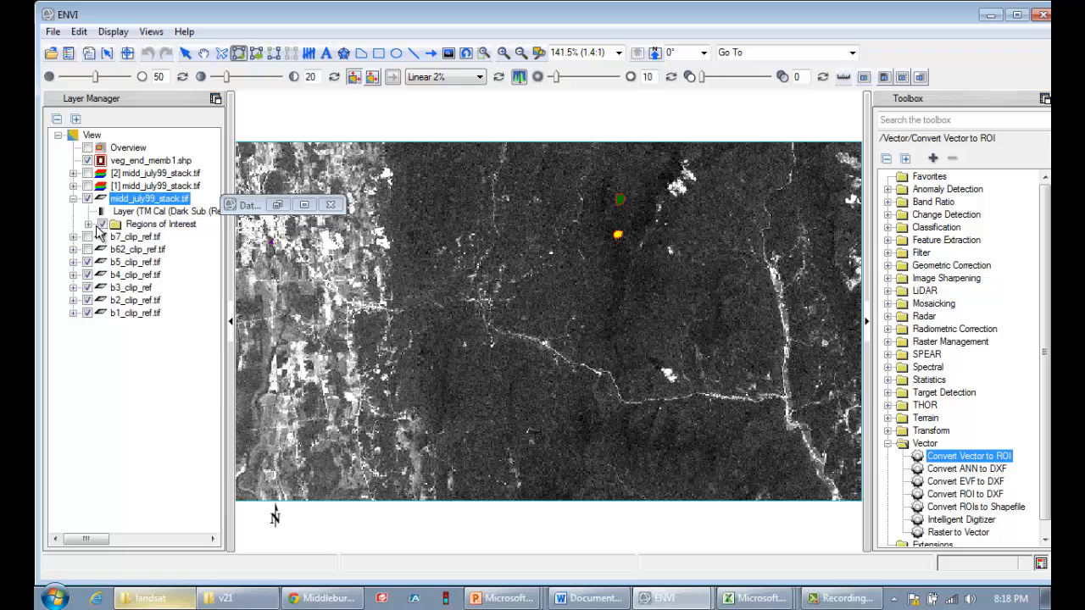
left_click(88, 225)
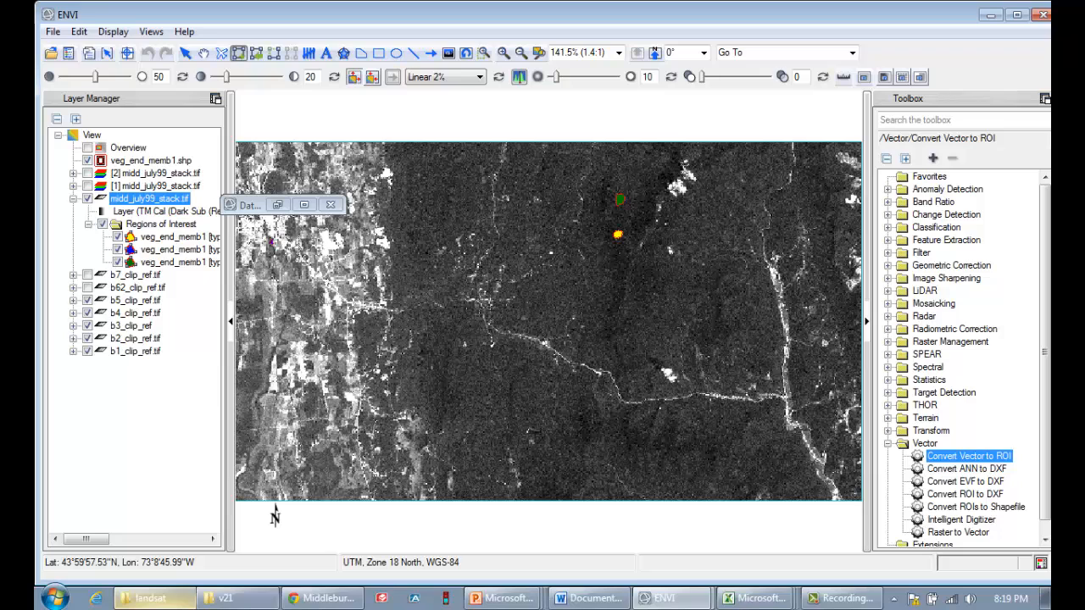
Step: Compute the statistics of the spruce ROI and move the results window aside
right_click(178, 238)
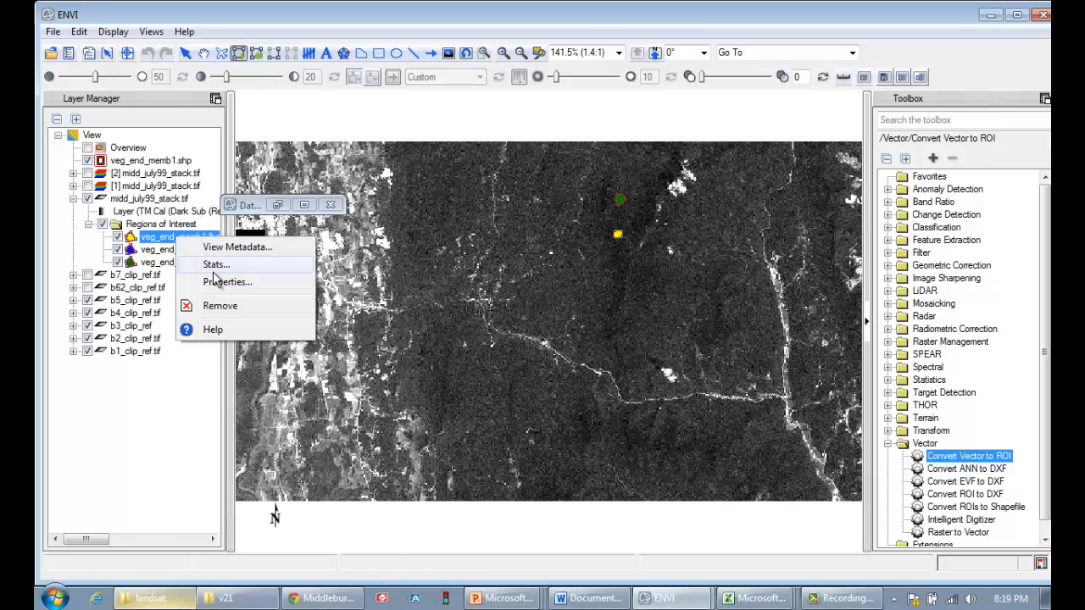
left_click(215, 265)
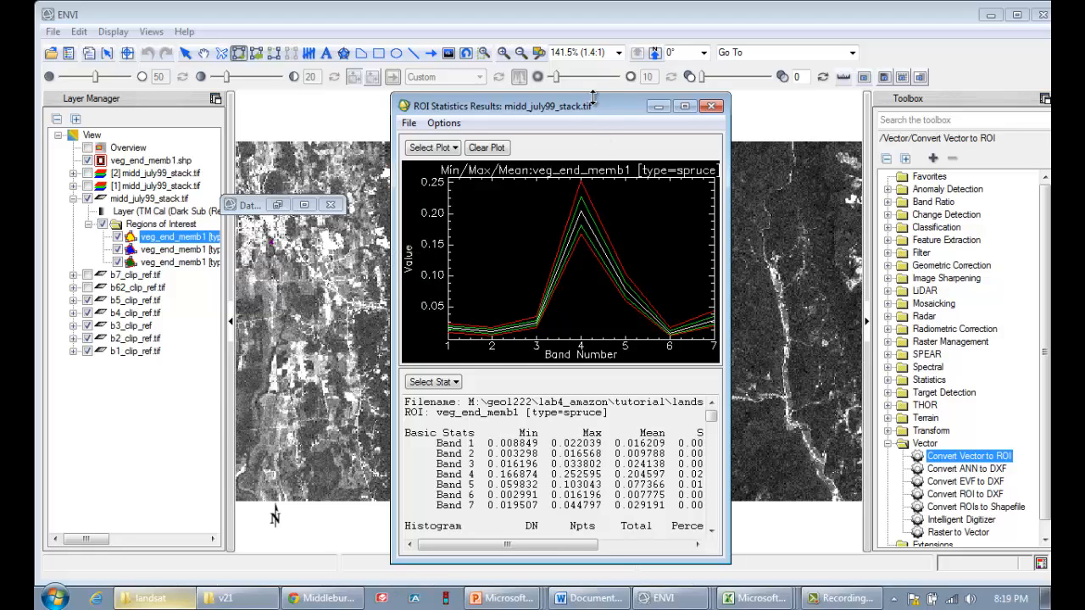
left_click_drag(596, 102, 902, 97)
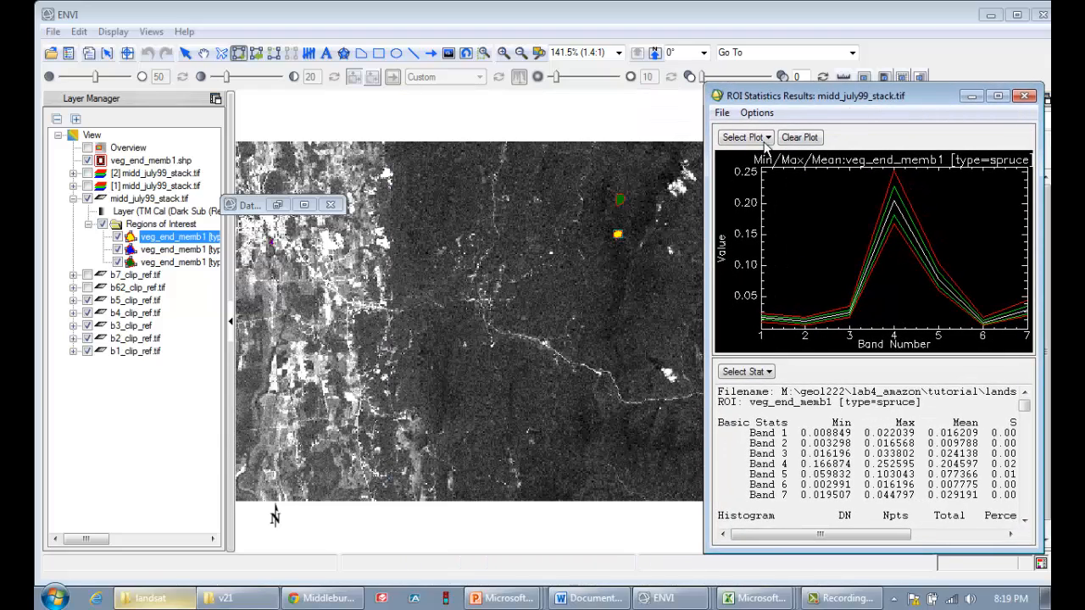
Step: Compute the band statistics of the decid ROI
left_click(167, 264)
right_click(167, 266)
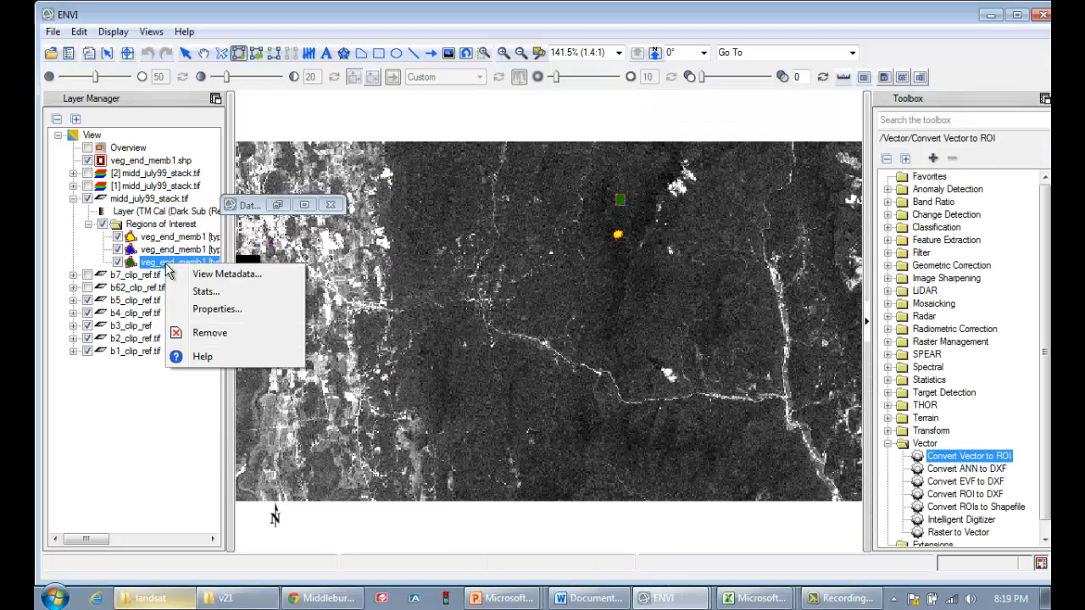
left_click(198, 289)
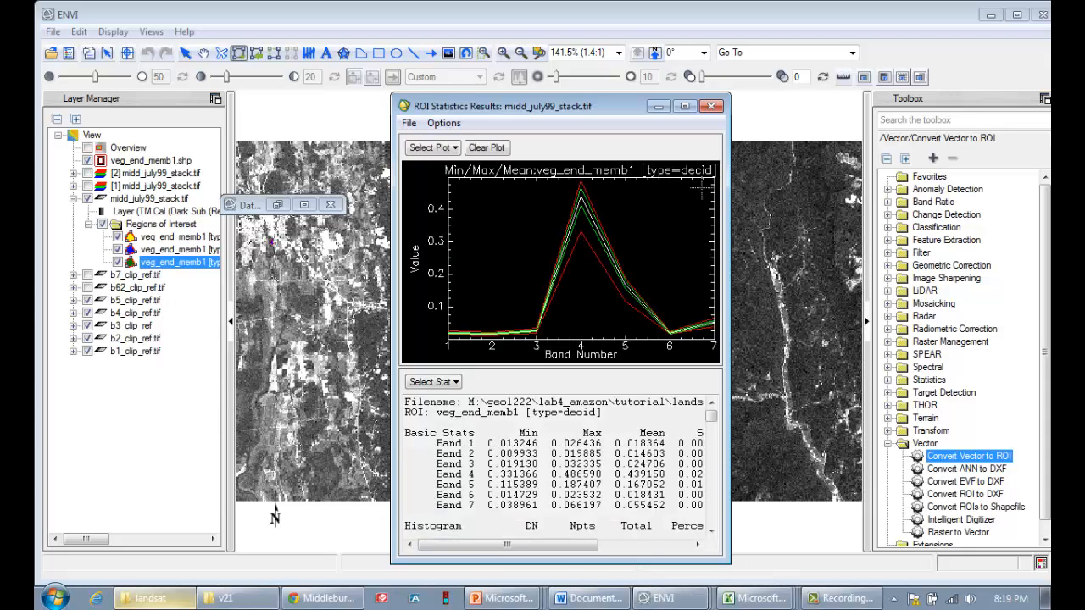
Step: Compute the statistics of the grass ROI and move its results window away from the centre of the image
left_click(167, 253)
right_click(167, 259)
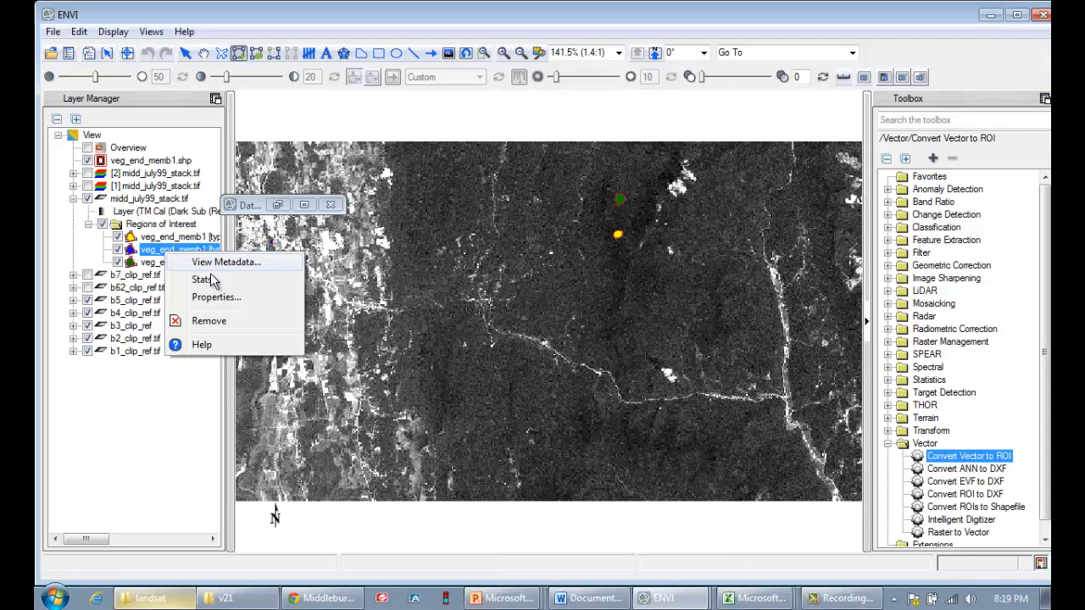
left_click(212, 280)
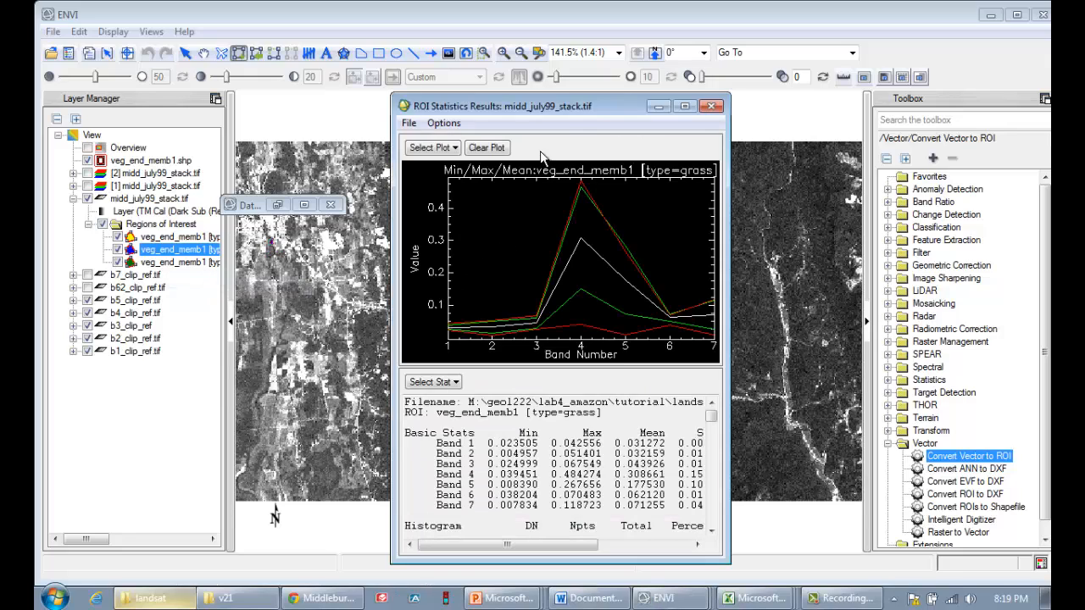
left_click_drag(590, 107, 248, 105)
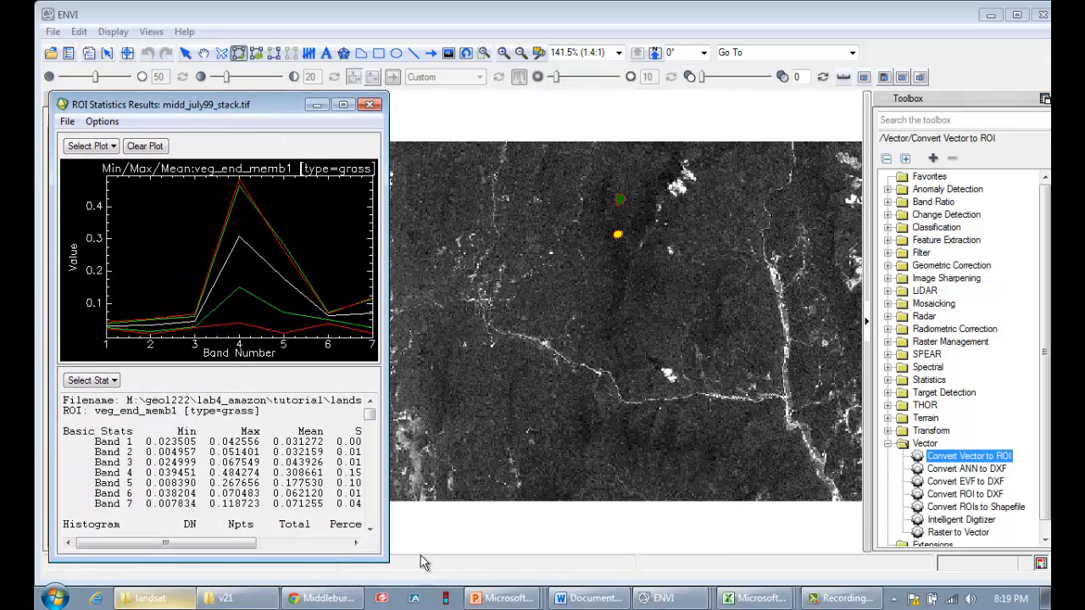
mouse_move(506, 598)
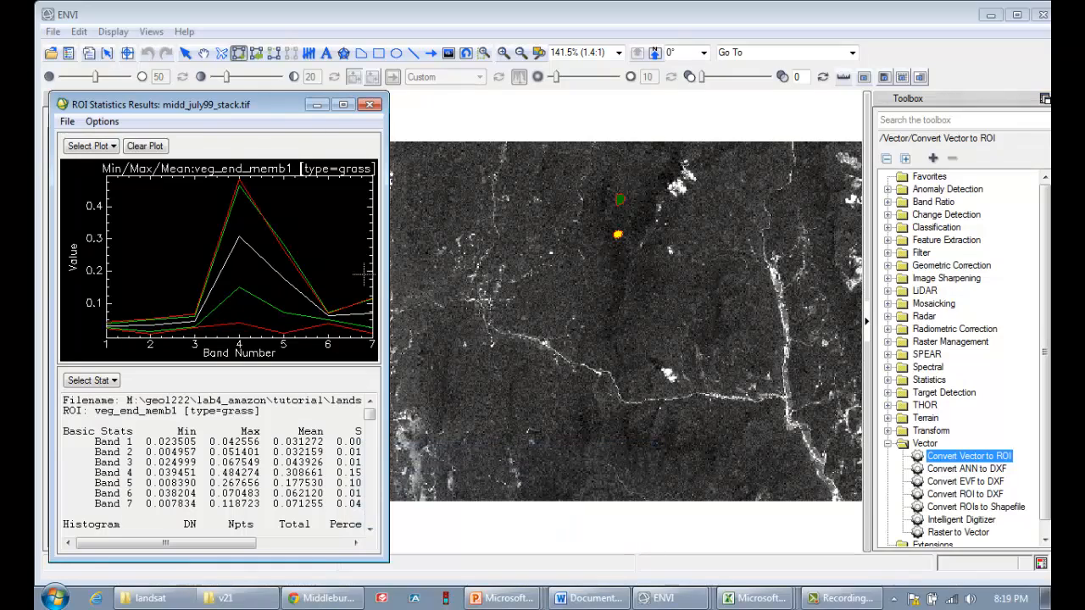
Step: Bring the spruce and decid ROI statistics windows forward to compare all three vegetation spectra
mouse_move(687, 607)
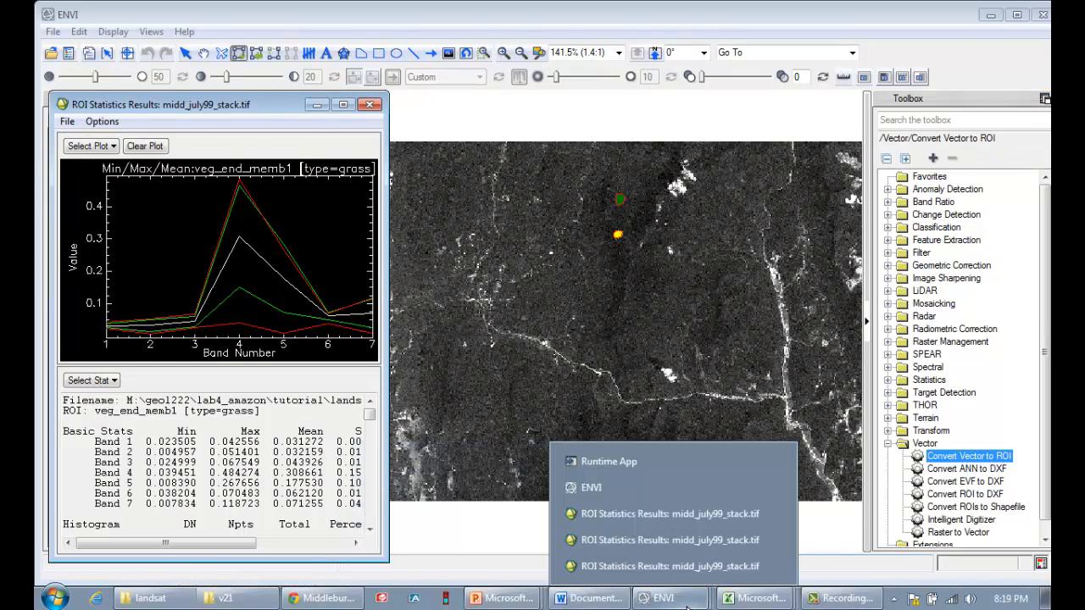
left_click(663, 519)
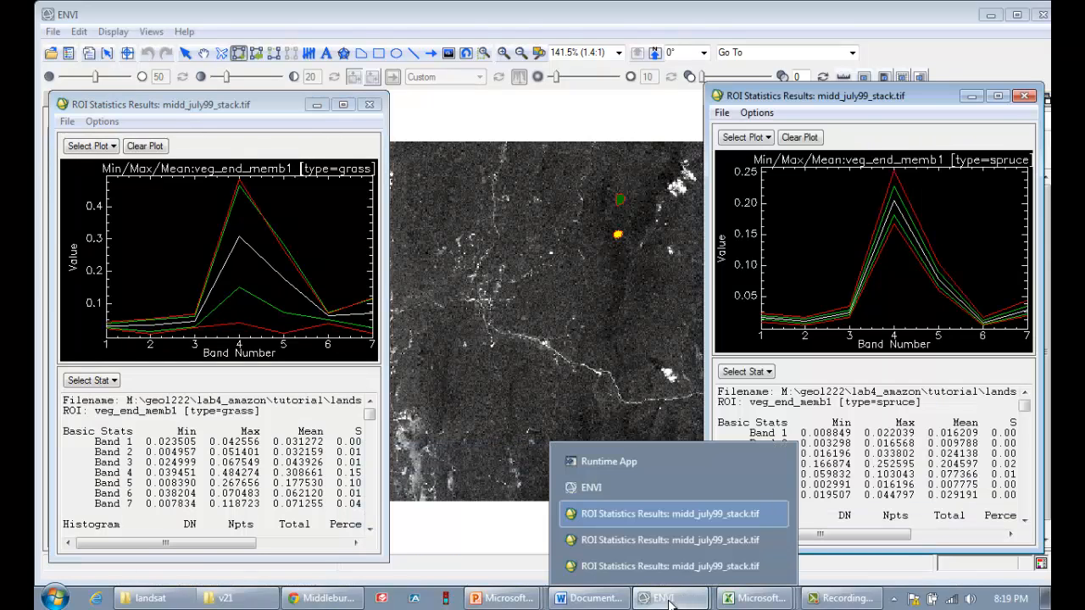
left_click(667, 543)
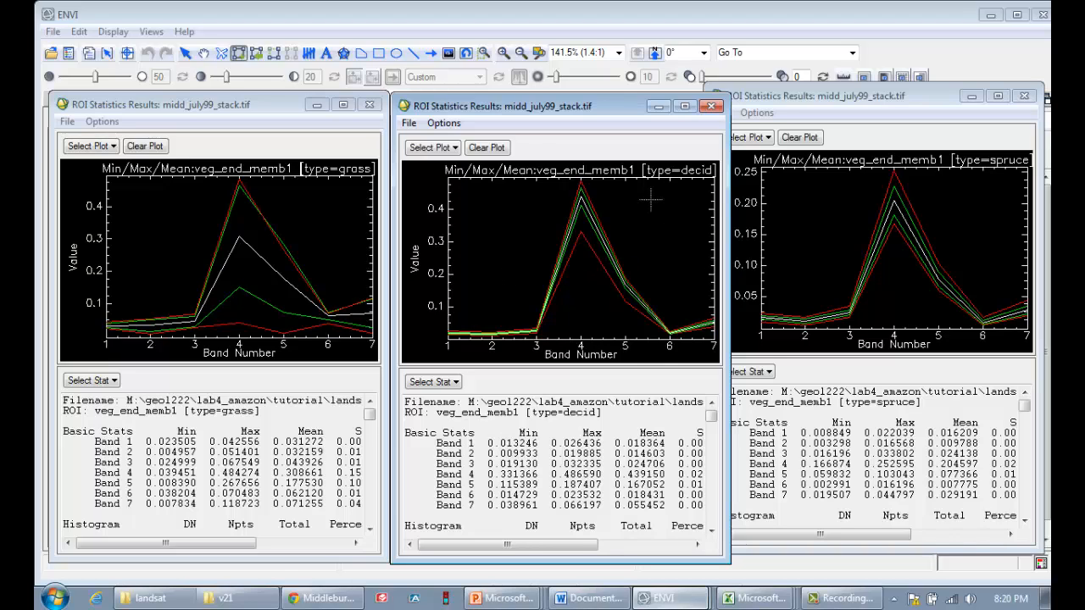
Step: Start saving the decid ROI results to an ENVI stats file and create a folder named output inside the tutorial folder
left_click(412, 125)
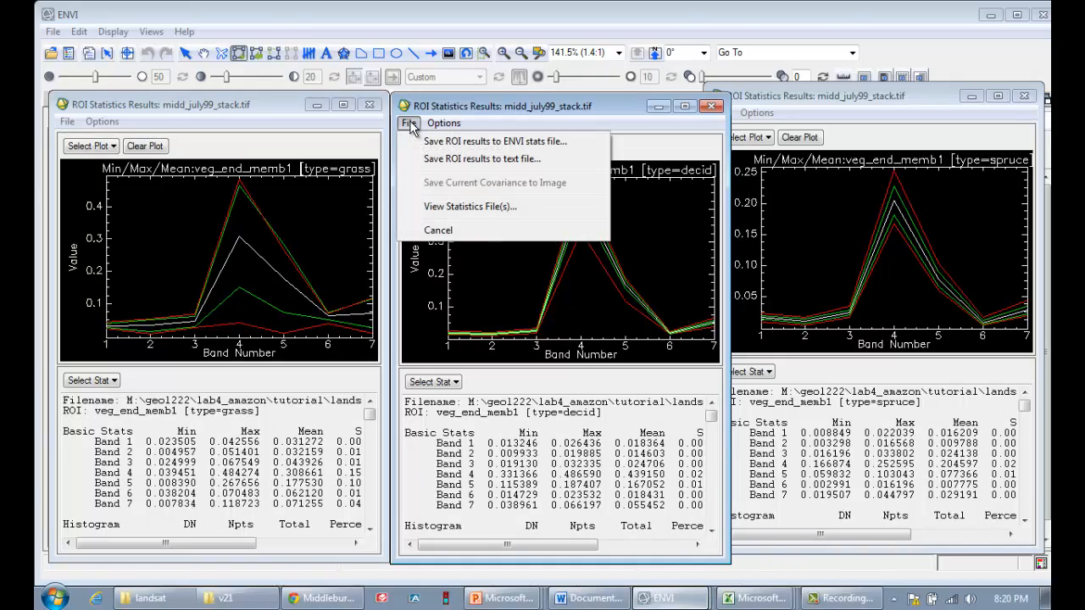
left_click(452, 142)
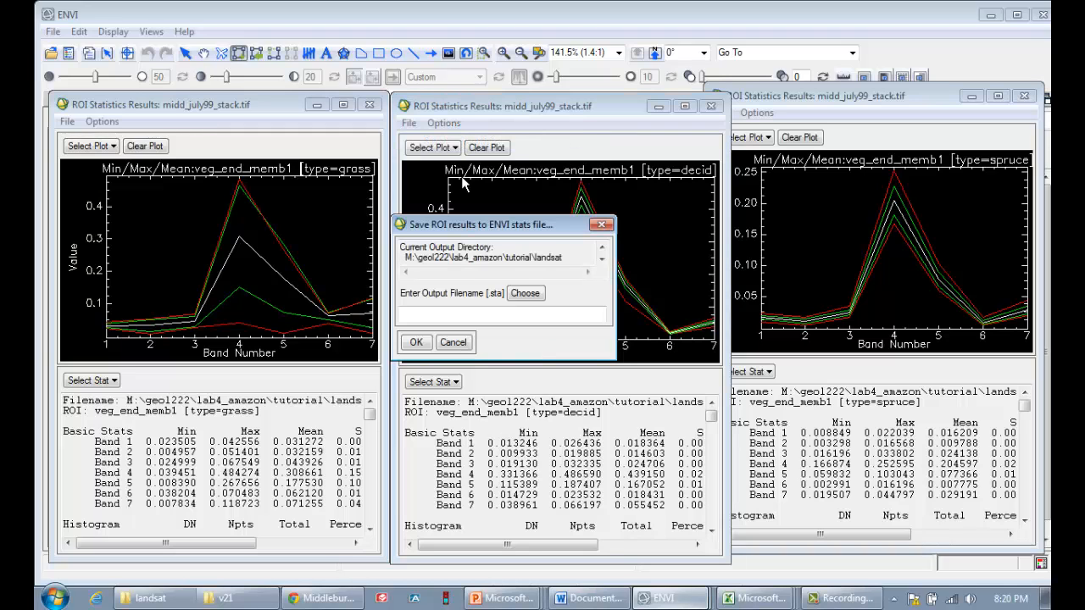
left_click(527, 294)
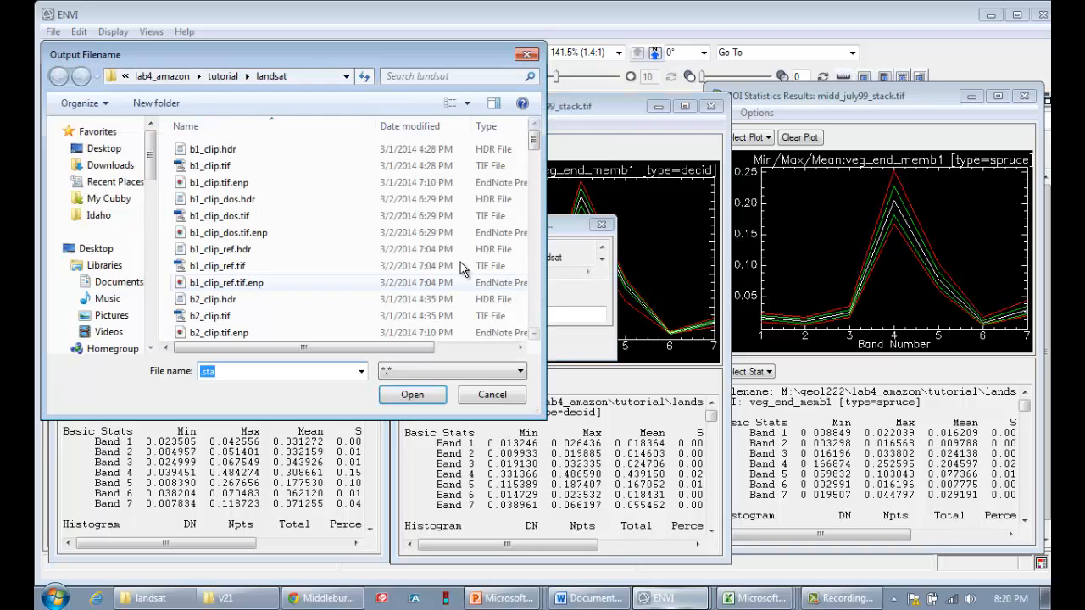
left_click(216, 76)
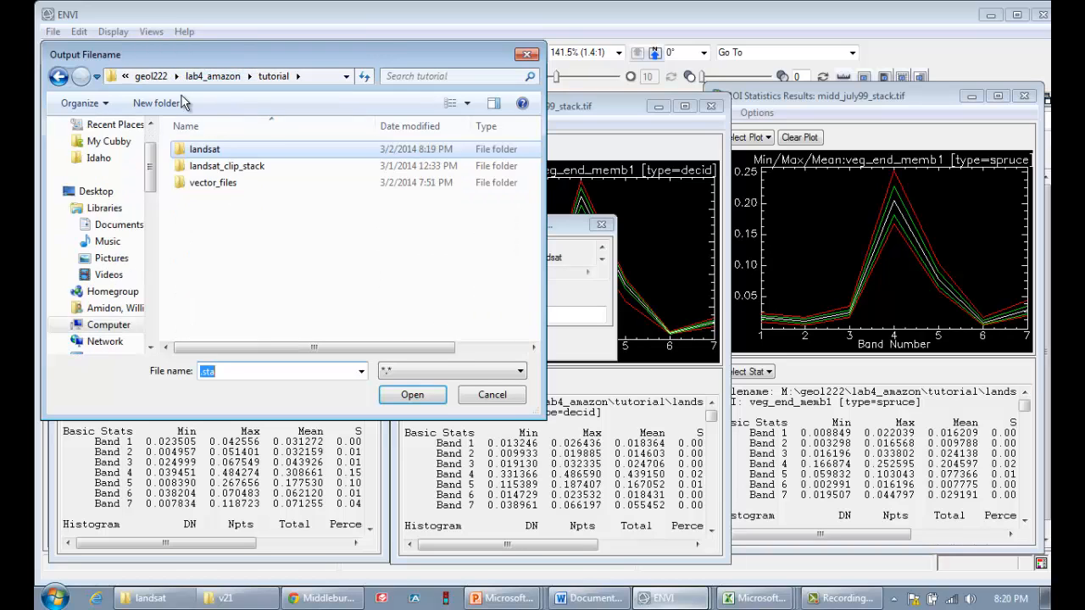
left_click(156, 102)
type("o")
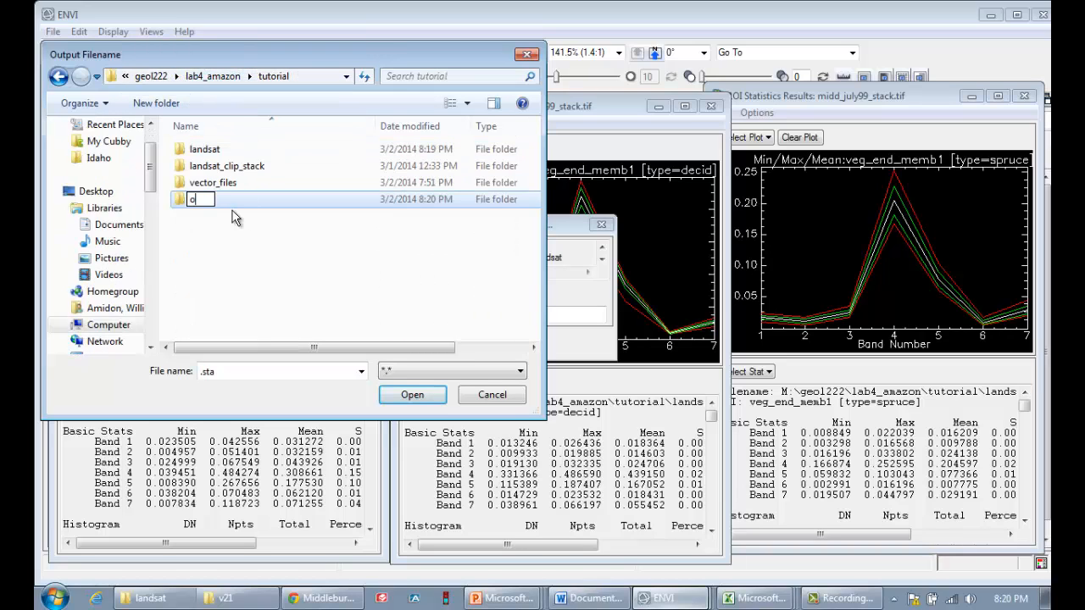
type("utout")
key("BackSpace")
key("BackSpace")
key("BackSpace")
type("put")
key("Return")
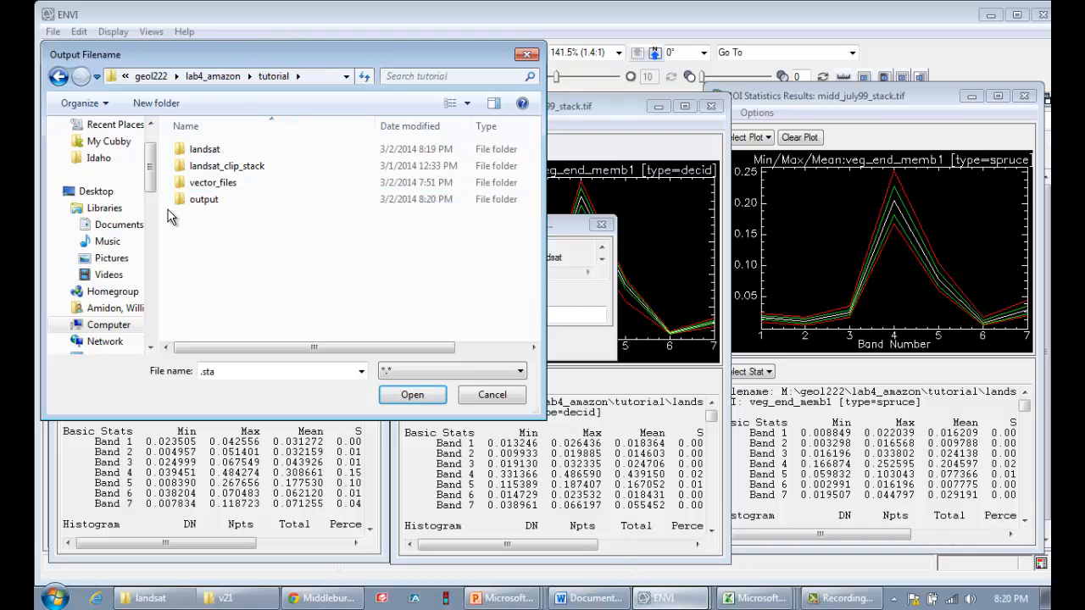
Step: Save the decid ROI statistics as decide.sta in the output folder
double_click(196, 204)
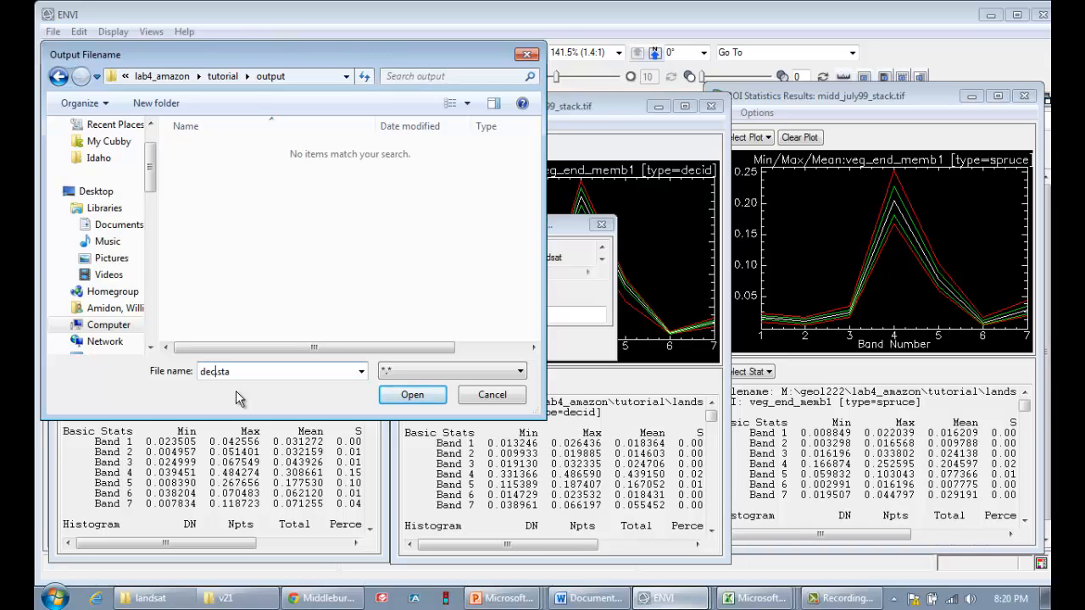
left_click_drag(243, 372, 234, 371)
left_click(412, 394)
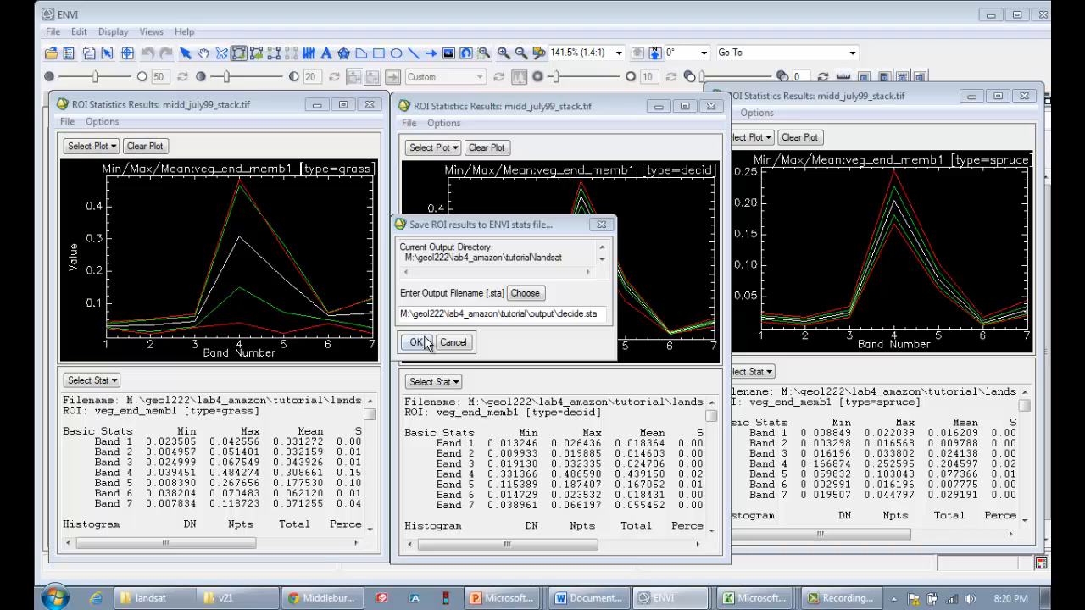
left_click(416, 342)
Step: Save the decid ROI results to a text file named decid.txt in the output folder
left_click(409, 123)
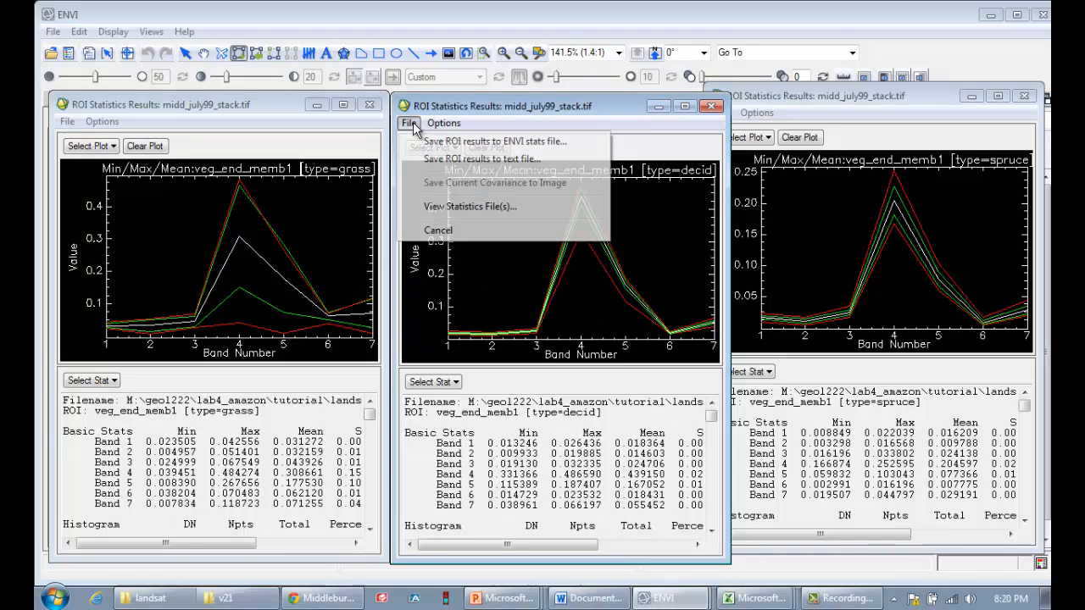
left_click(455, 162)
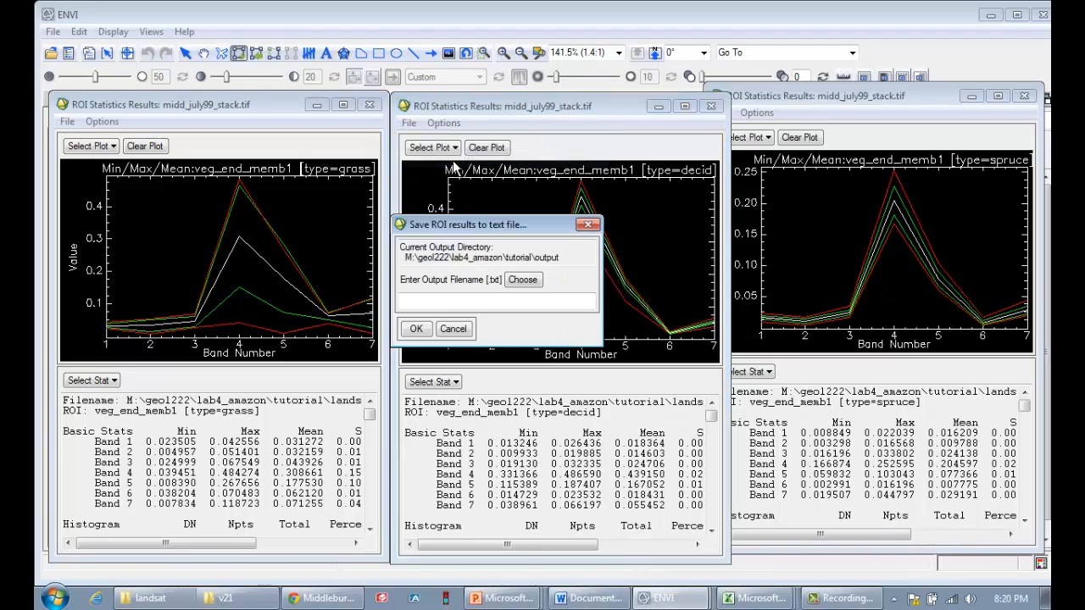
left_click(533, 285)
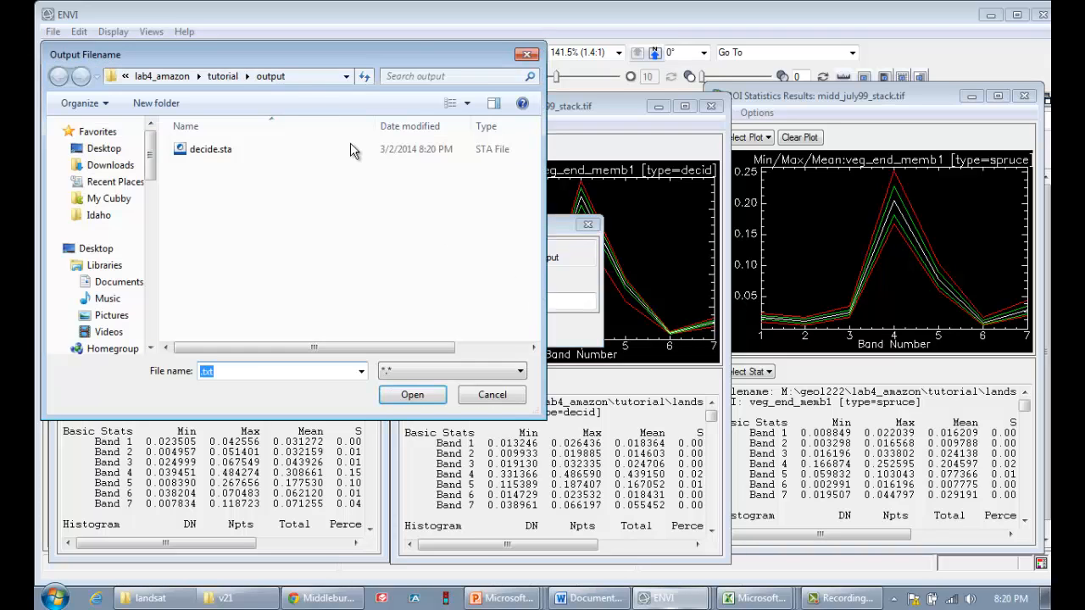
left_click(208, 374)
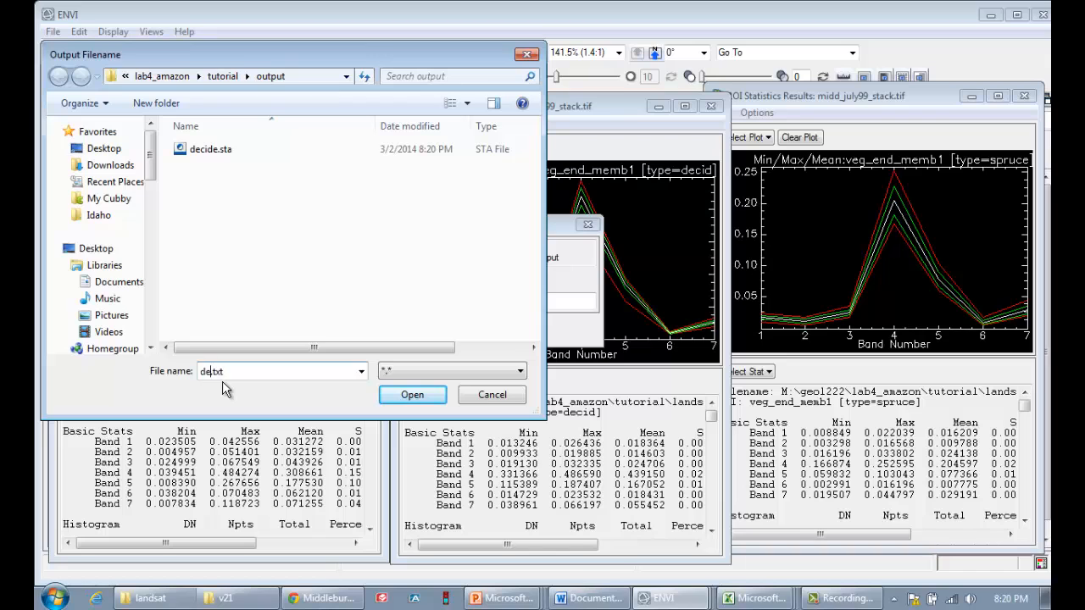
left_click(413, 396)
left_click(416, 329)
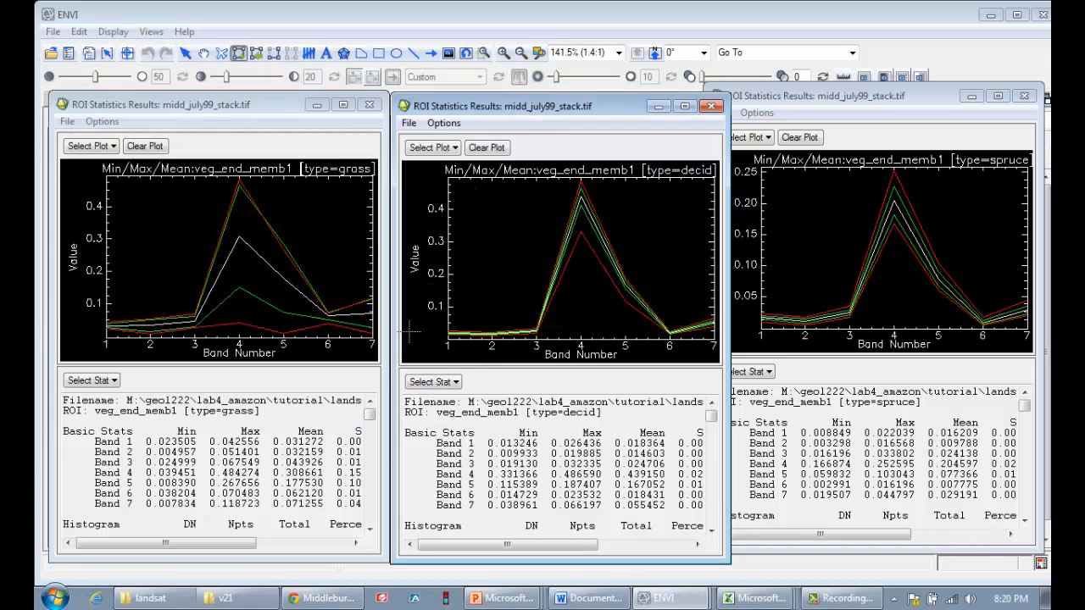
Step: Switch to the file explorer and open decid.txt from the tutorial's output folder
mouse_move(161, 599)
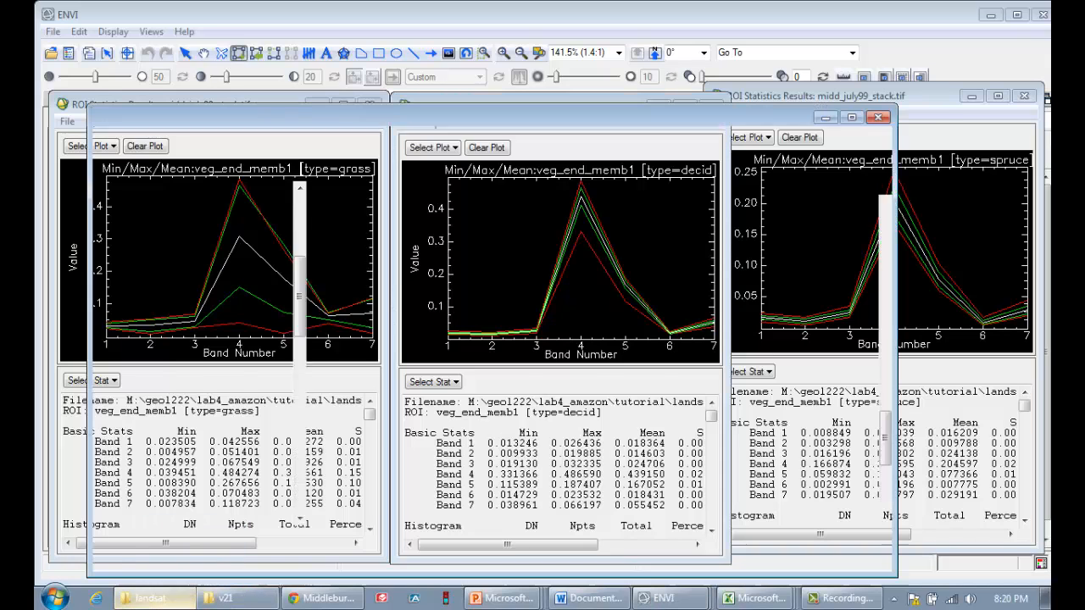
left_click(190, 540)
left_click(554, 139)
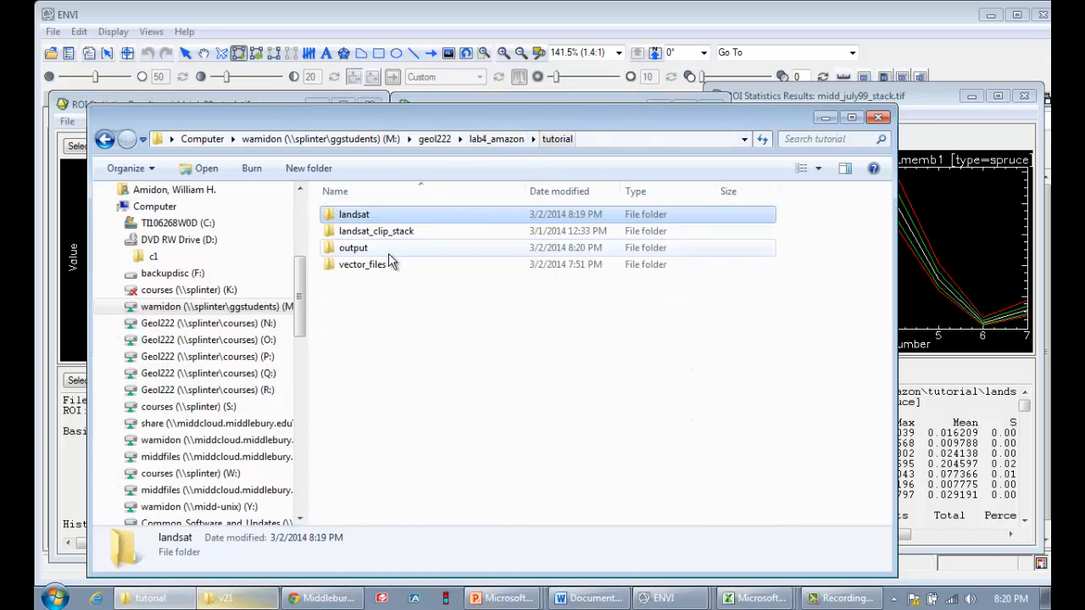
double_click(363, 253)
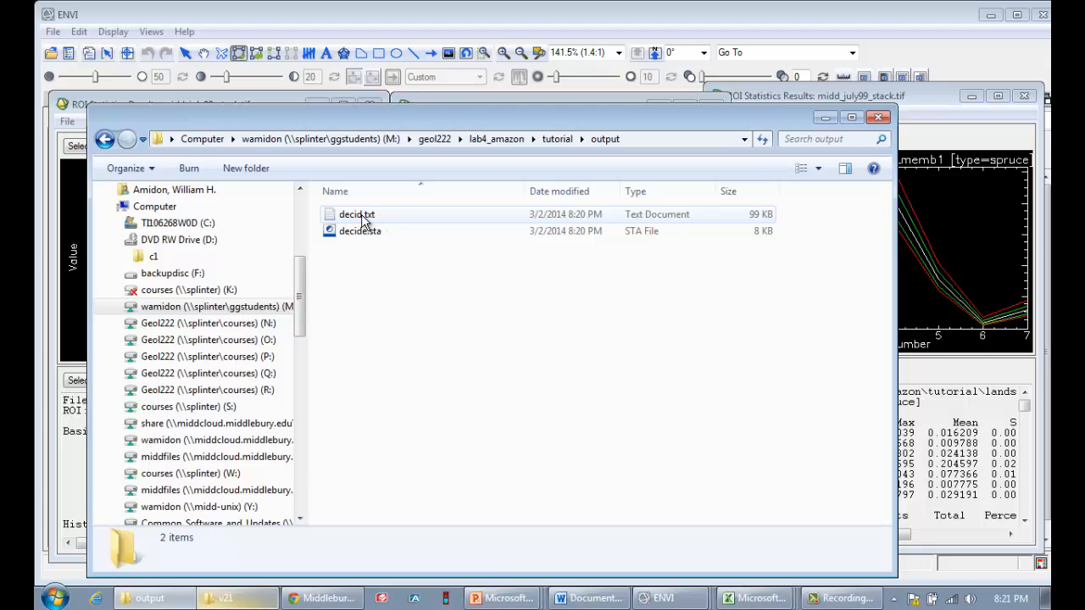
double_click(362, 215)
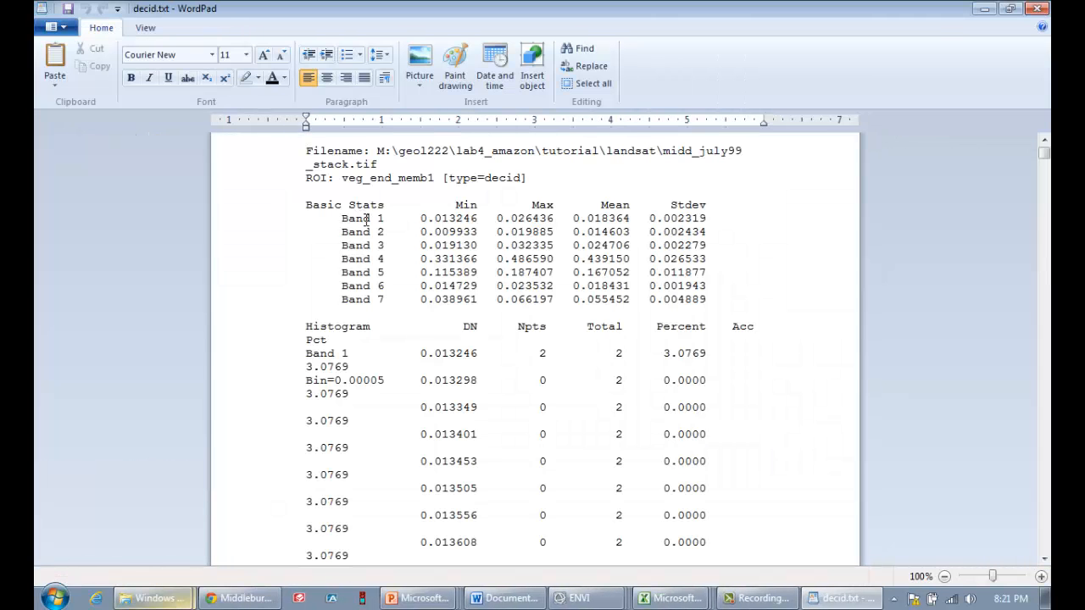
Step: Highlight the basic statistics of bands 1 to 7 in the text file, then close it and minimize the folder window
left_click_drag(337, 218, 725, 299)
left_click(743, 299)
left_click(686, 232)
left_click(1042, 8)
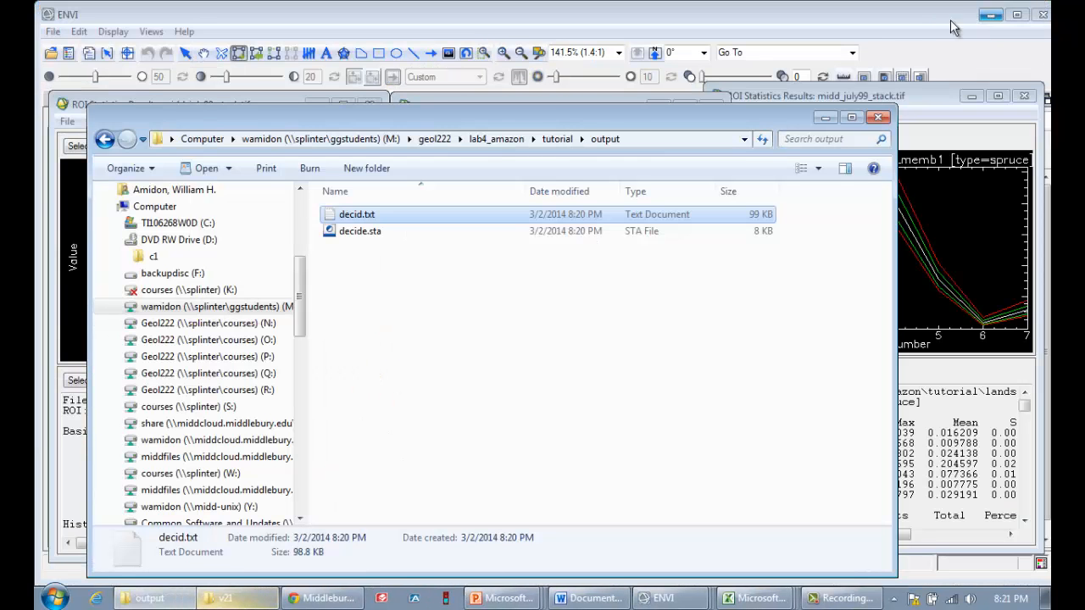
left_click(825, 119)
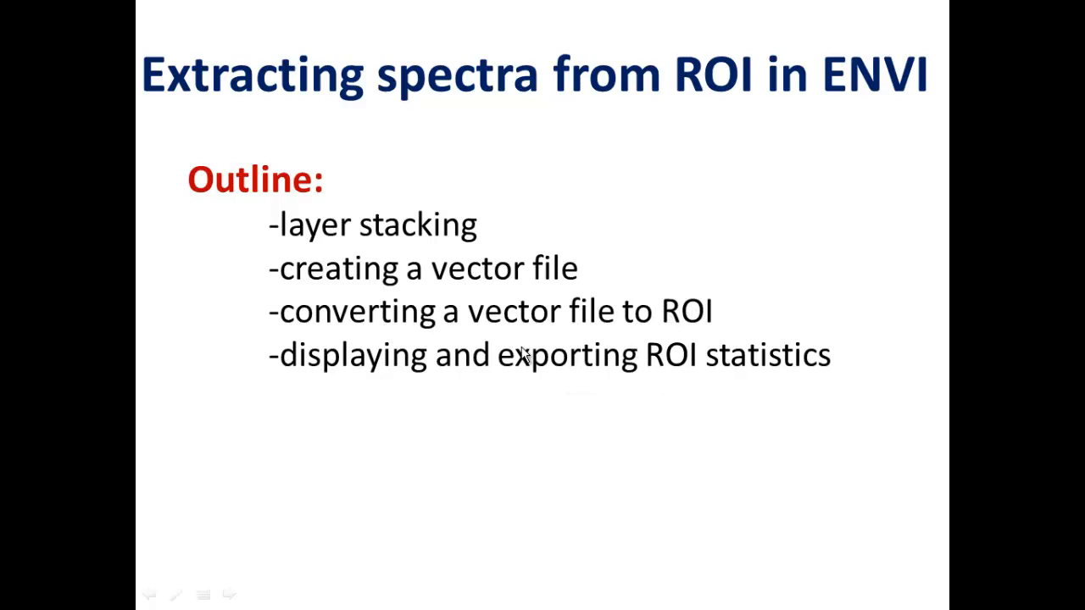
left_click(676, 383)
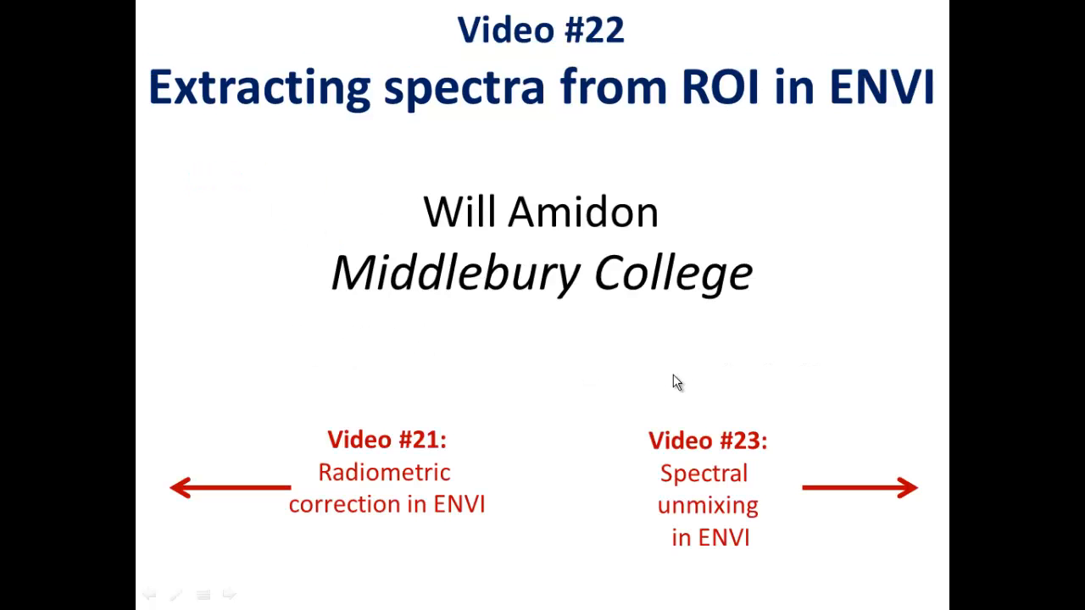